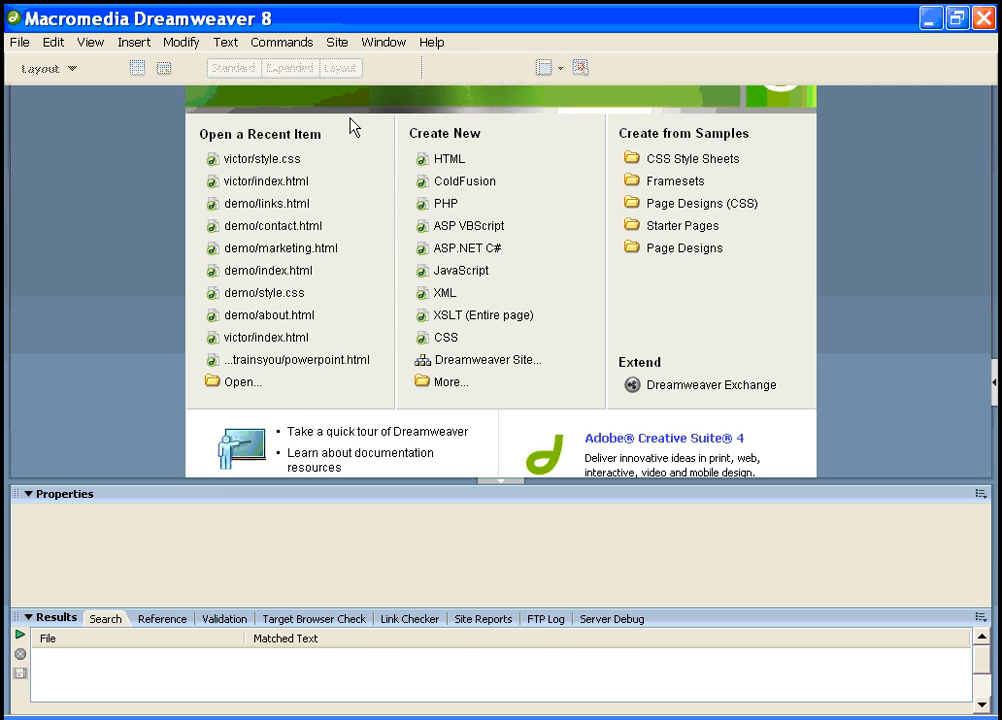
- Create a new site definition named victor_website and open the folder chooser for its local root folder
{"action": "left_click", "coordinate": [337, 45]}
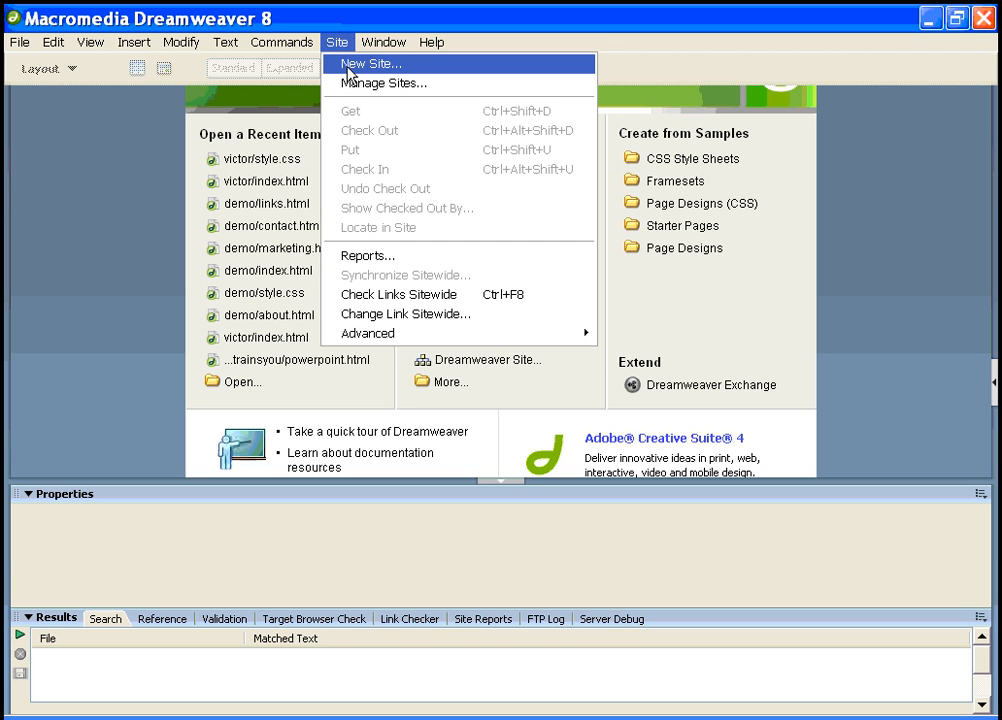
{"action": "left_click", "coordinate": [349, 66]}
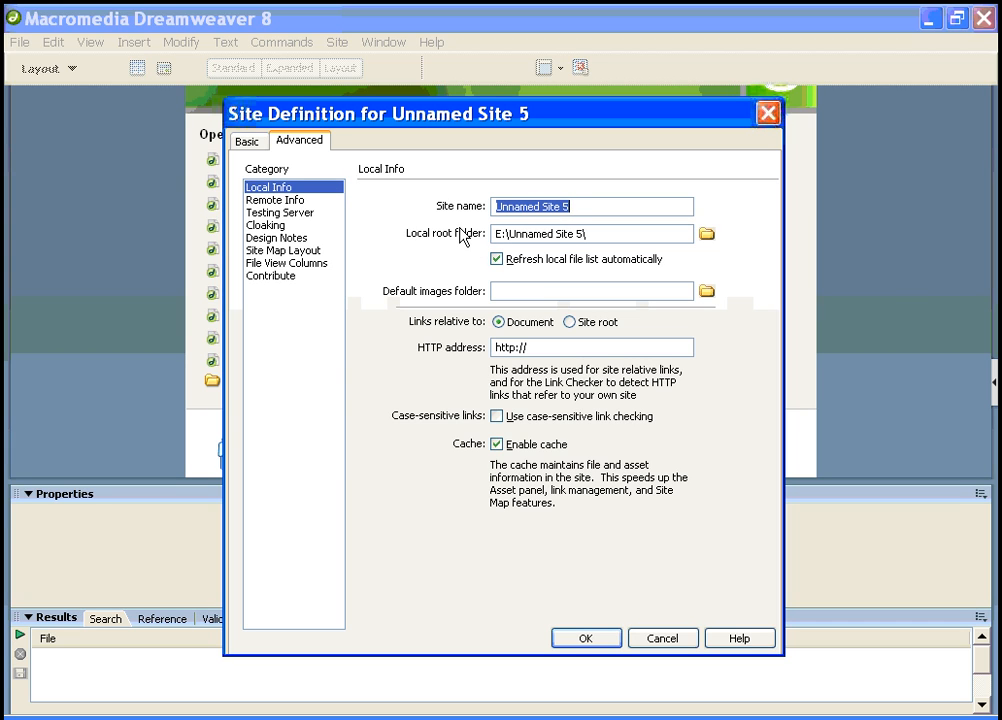
{"action": "left_click", "coordinate": [546, 204]}
{"action": "left_click_drag", "start_coordinate": [587, 206], "coordinate": [456, 202]}
{"action": "type", "text": "vi"}
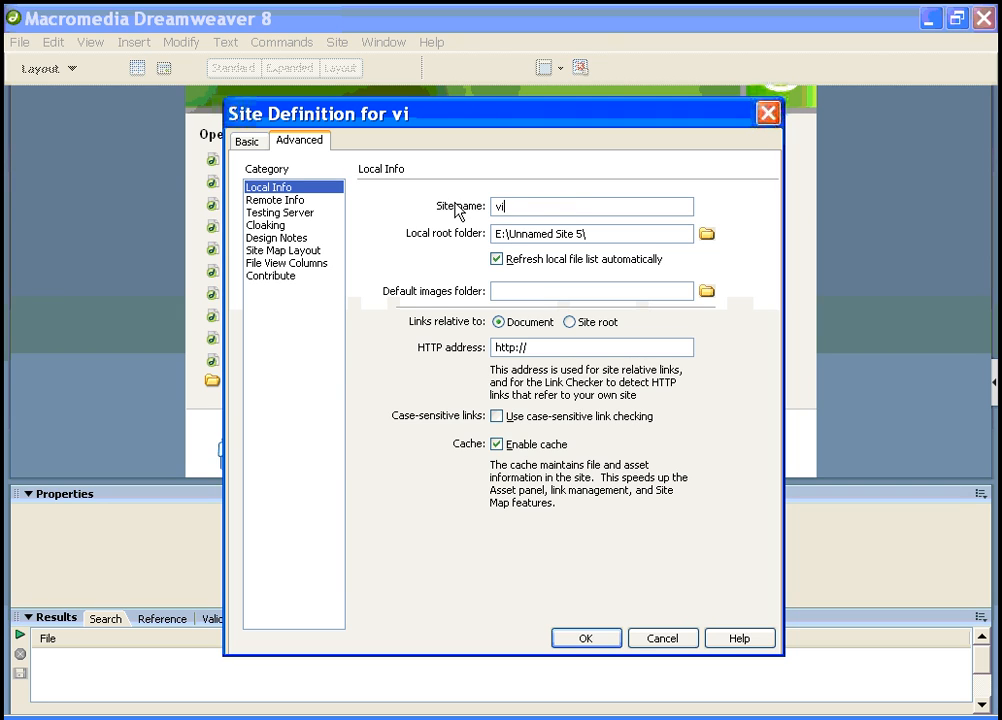
{"action": "type", "text": "ctor_website"}
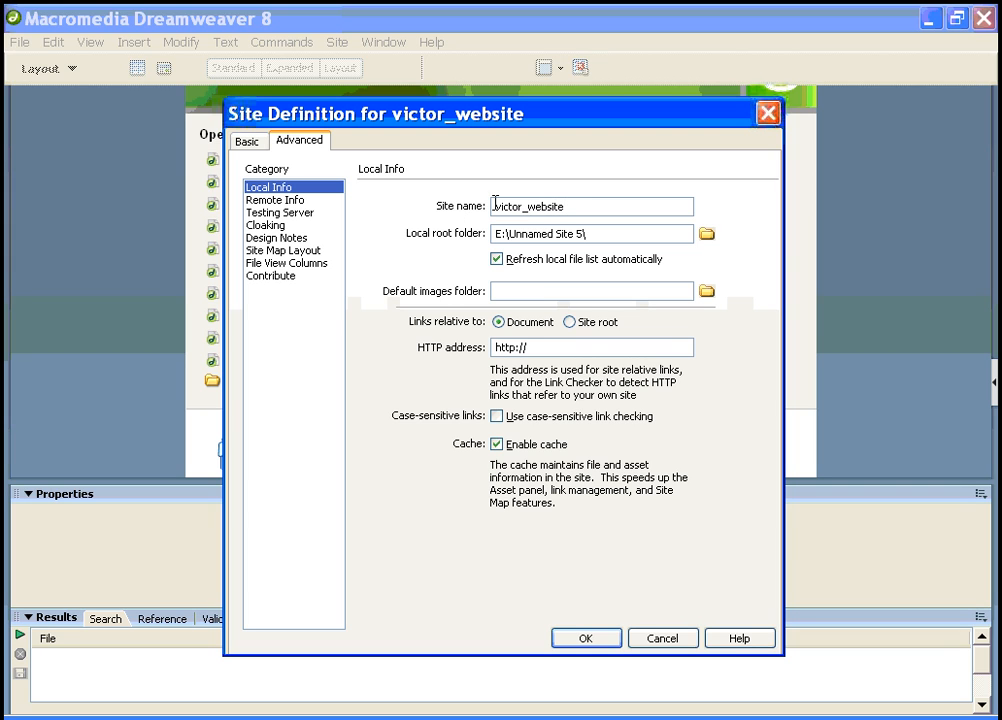
{"action": "right_click", "coordinate": [494, 213]}
{"action": "left_click", "coordinate": [507, 208]}
{"action": "left_click_drag", "start_coordinate": [582, 208], "coordinate": [492, 204]}
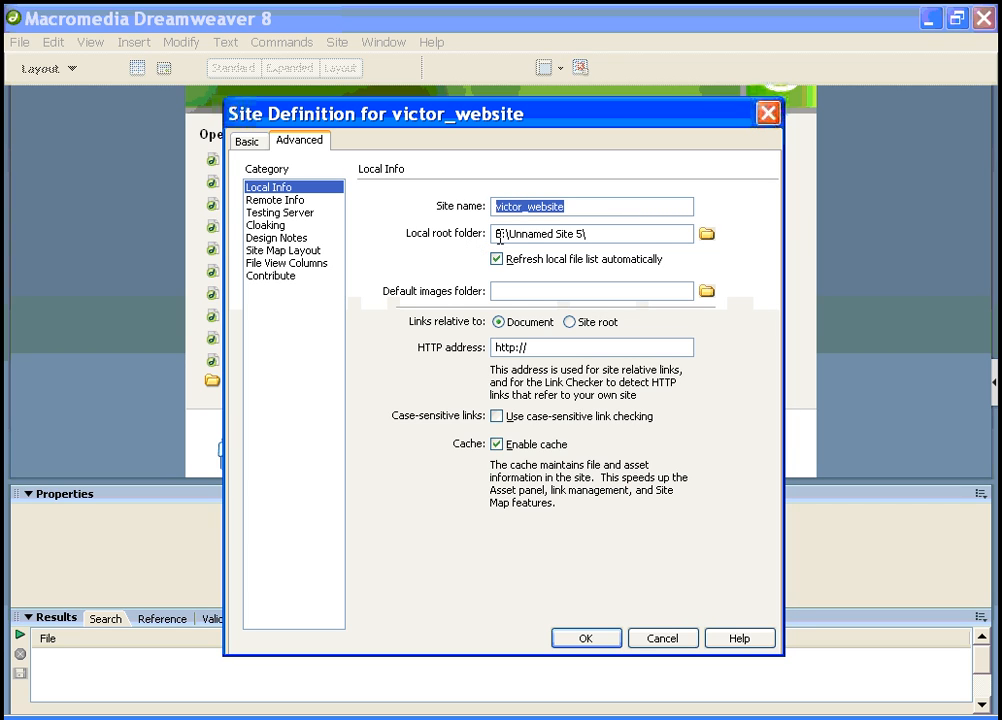
{"action": "left_click", "coordinate": [535, 236]}
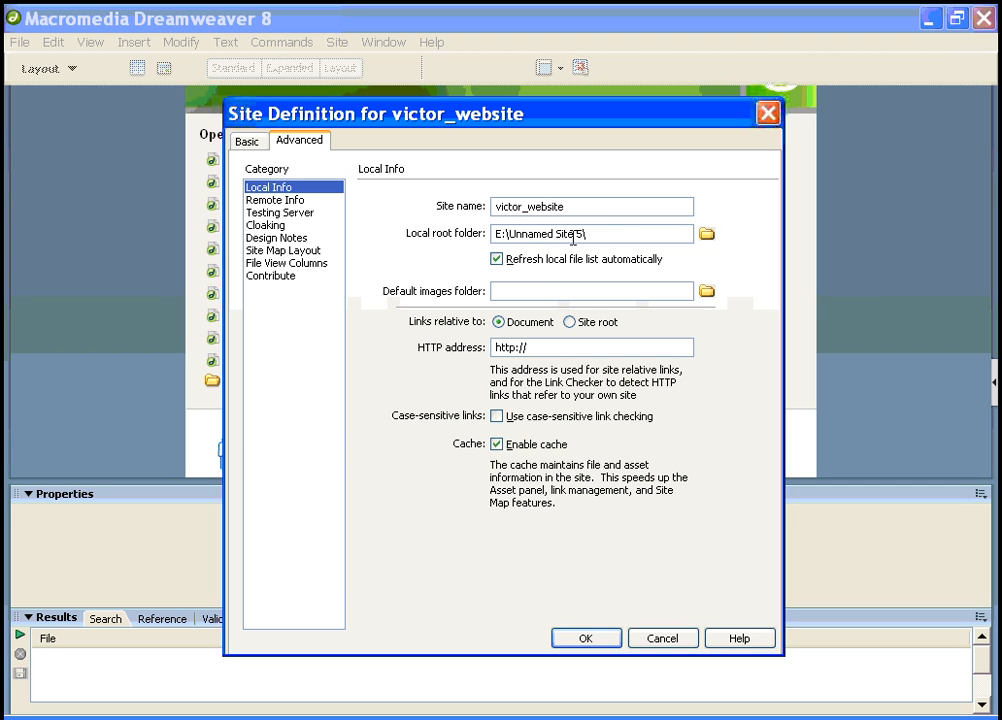
{"action": "left_click", "coordinate": [709, 237]}
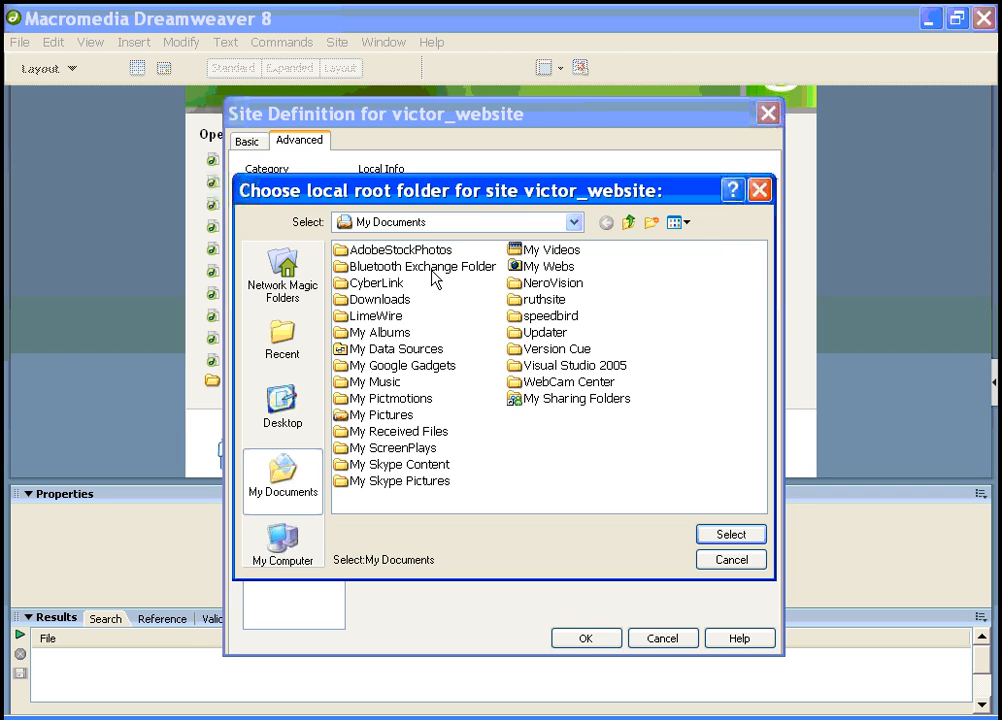
{"action": "left_click", "coordinate": [573, 222]}
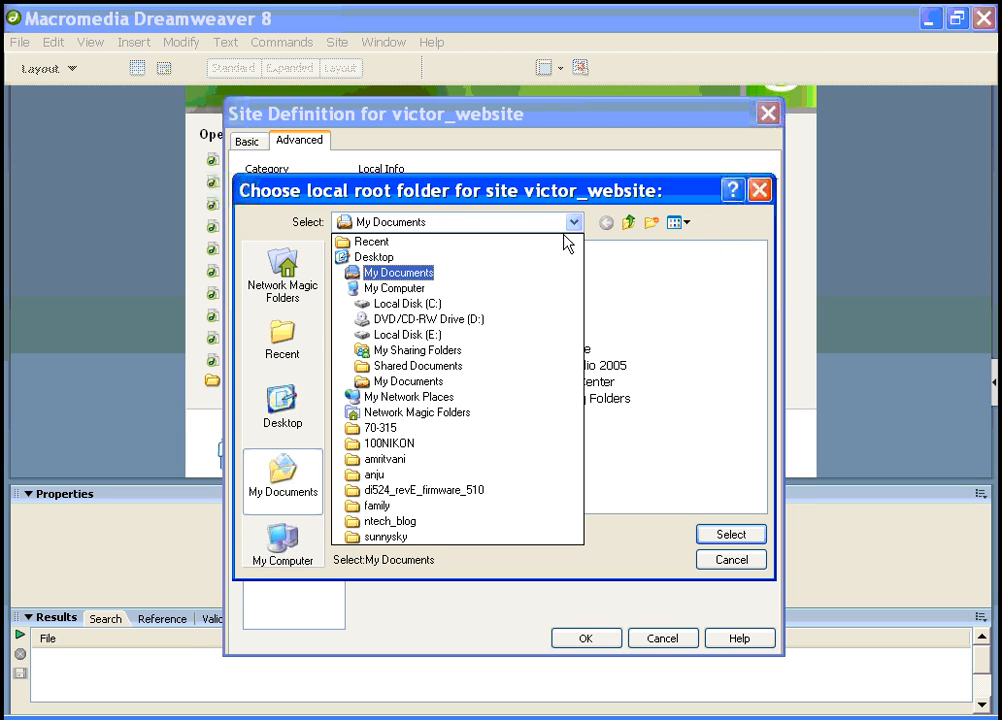
{"action": "left_click", "coordinate": [512, 345]}
{"action": "left_click", "coordinate": [390, 335]}
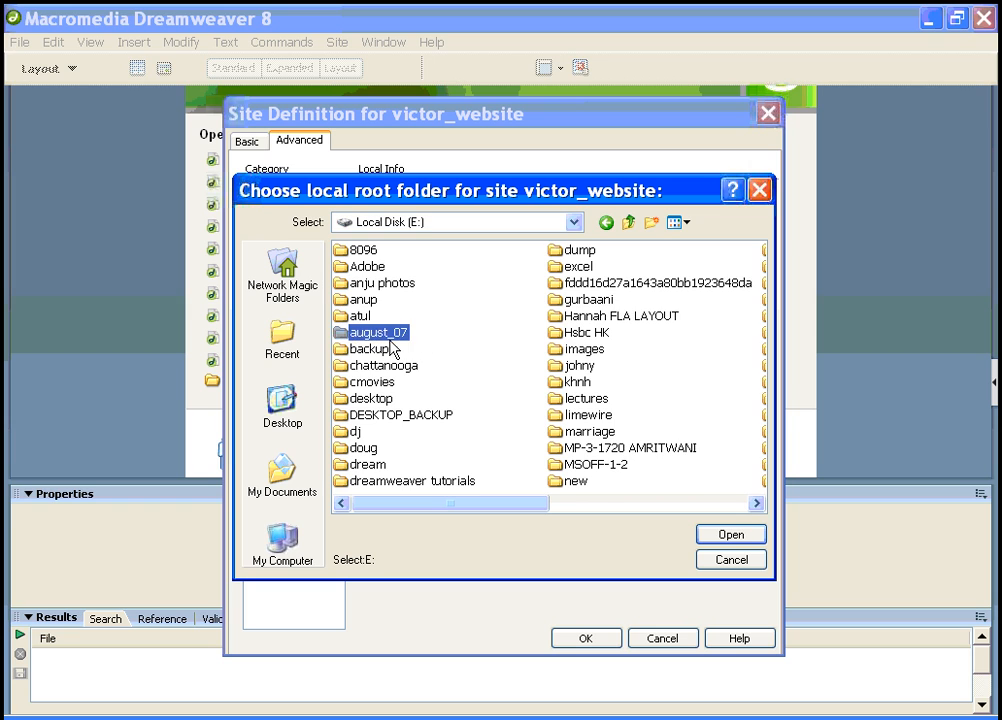
{"action": "key", "text": "p"}
{"action": "left_click", "coordinate": [583, 303]}
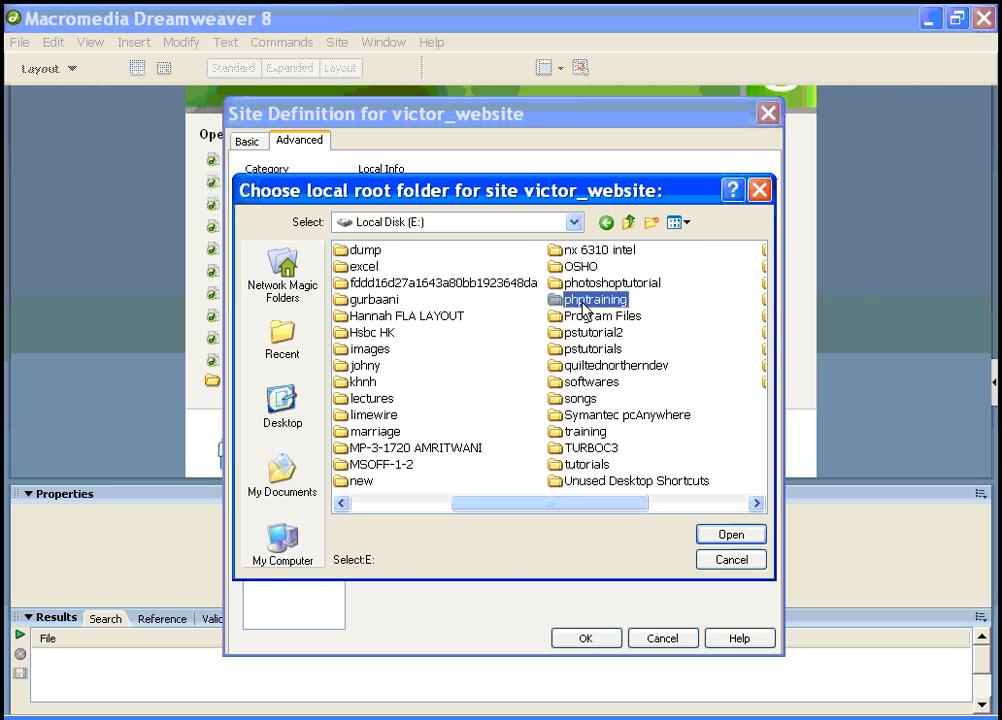
{"action": "left_click", "coordinate": [583, 314]}
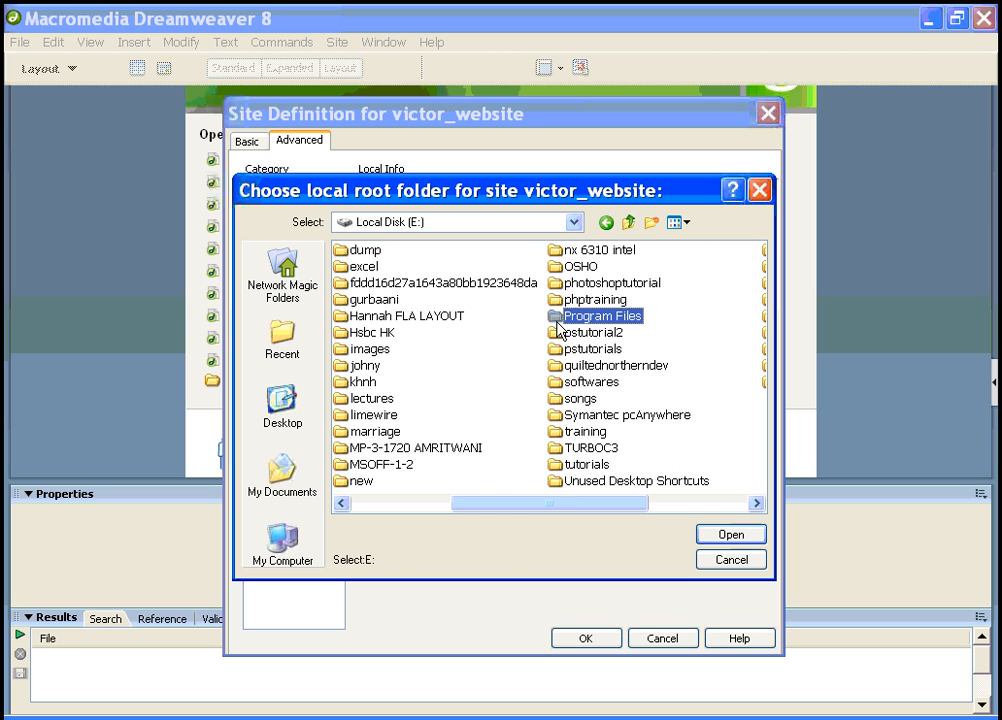
{"action": "left_click", "coordinate": [729, 535]}
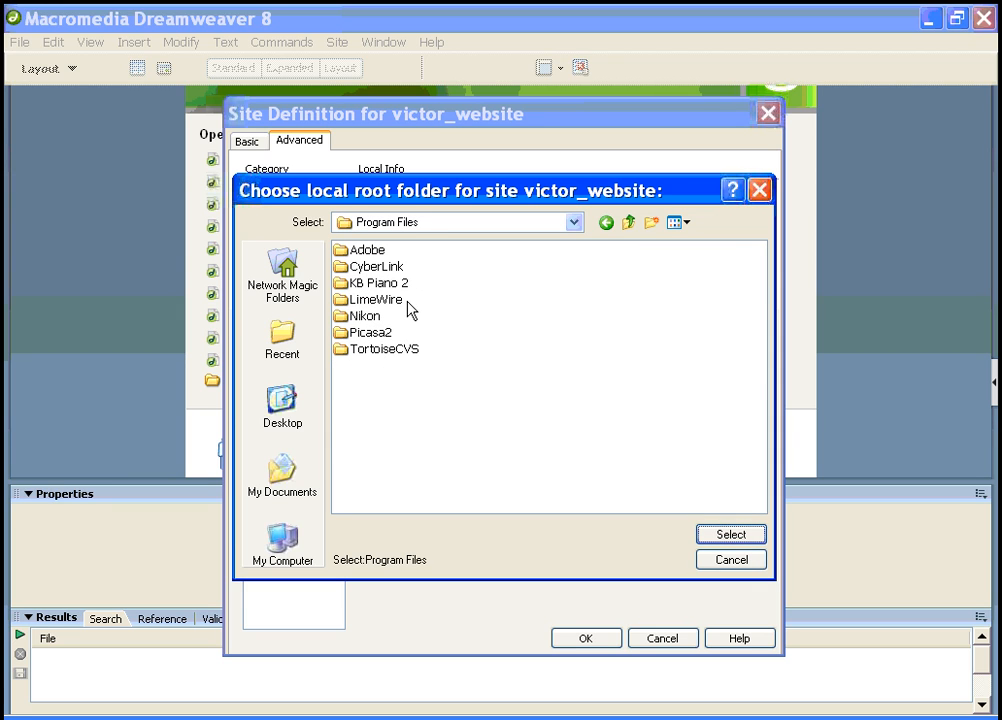
- Browse to the www folder inside Program Files\EasyPHP1-8 on Local Disk (C:)
{"action": "left_click", "coordinate": [505, 226]}
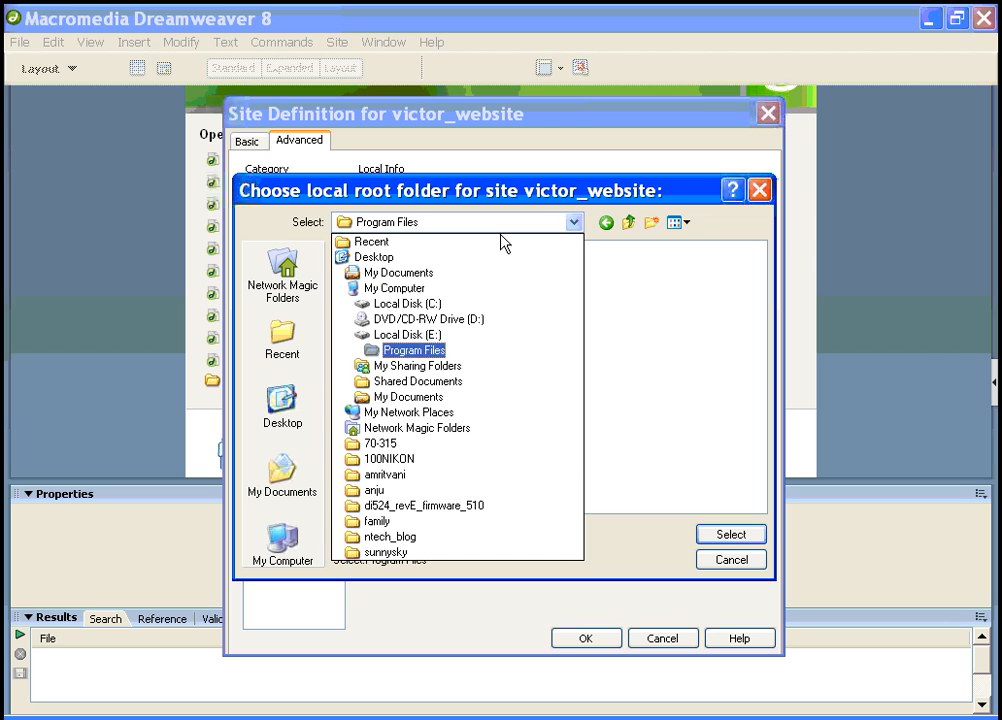
{"action": "left_click", "coordinate": [405, 303]}
{"action": "left_click", "coordinate": [368, 316]}
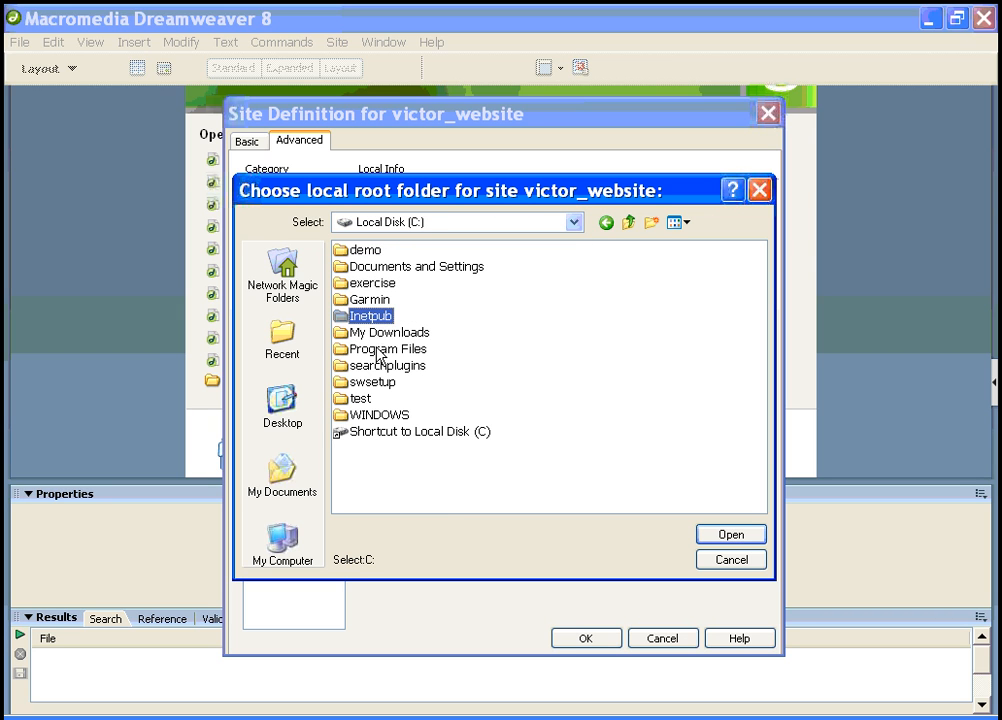
{"action": "left_click", "coordinate": [378, 350]}
{"action": "double_click", "coordinate": [378, 350]}
{"action": "left_click", "coordinate": [378, 351]}
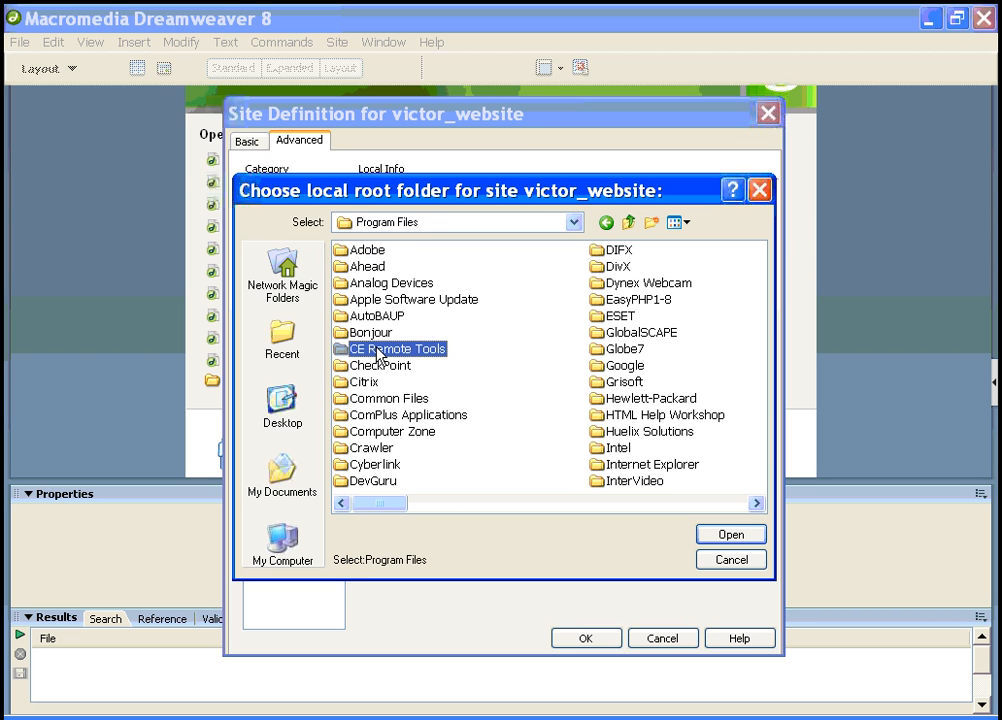
{"action": "key", "text": "e"}
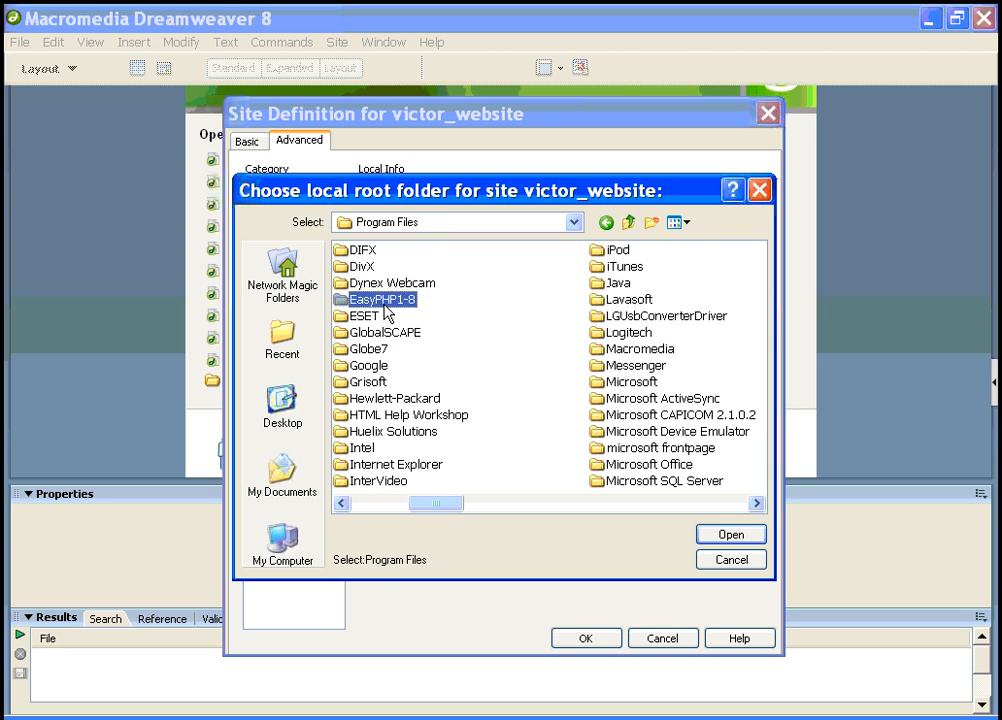
{"action": "double_click", "coordinate": [382, 303]}
{"action": "left_click", "coordinate": [366, 385]}
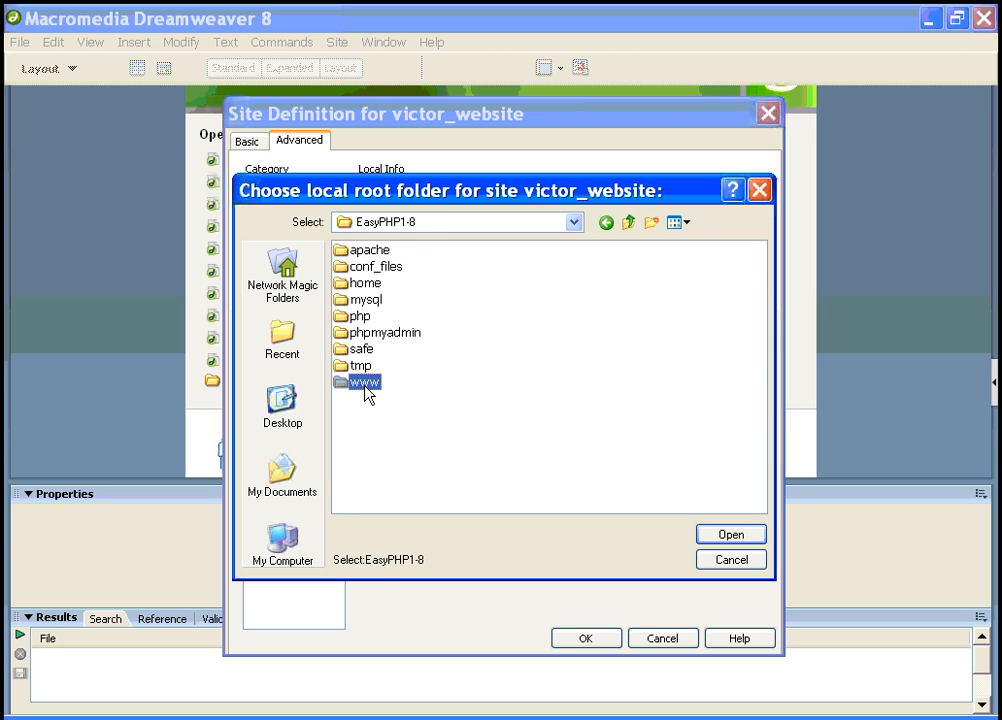
{"action": "double_click", "coordinate": [366, 386]}
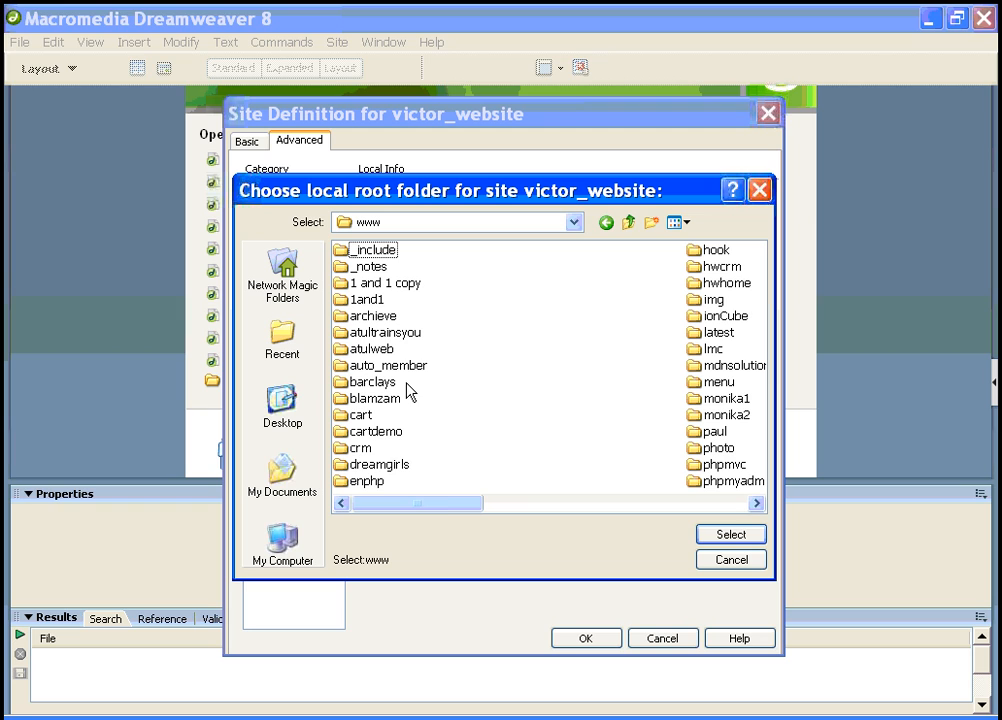
- Set the victor folder inside www as the site's local root folder
{"action": "left_click_drag", "start_coordinate": [450, 514], "coordinate": [475, 507]}
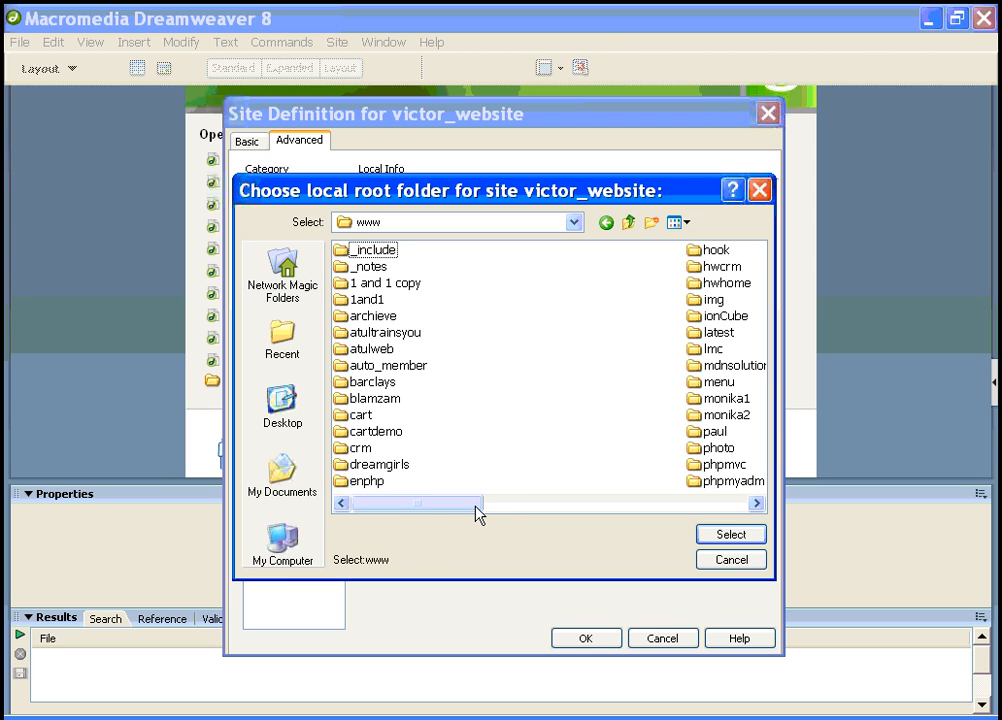
{"action": "left_click", "coordinate": [362, 372]}
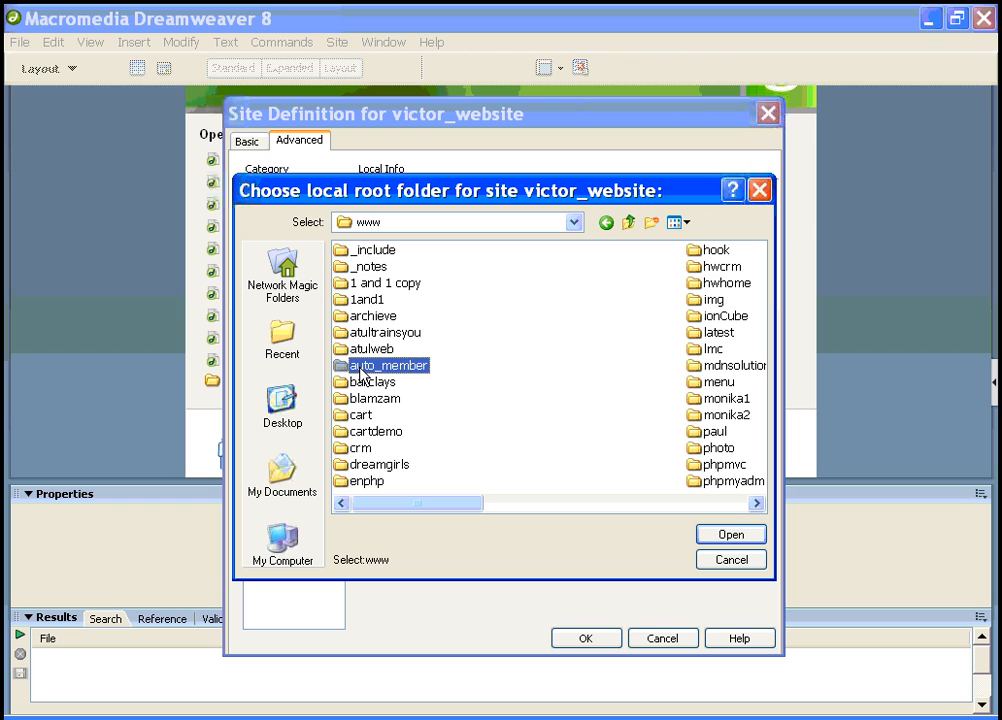
{"action": "key", "text": "v"}
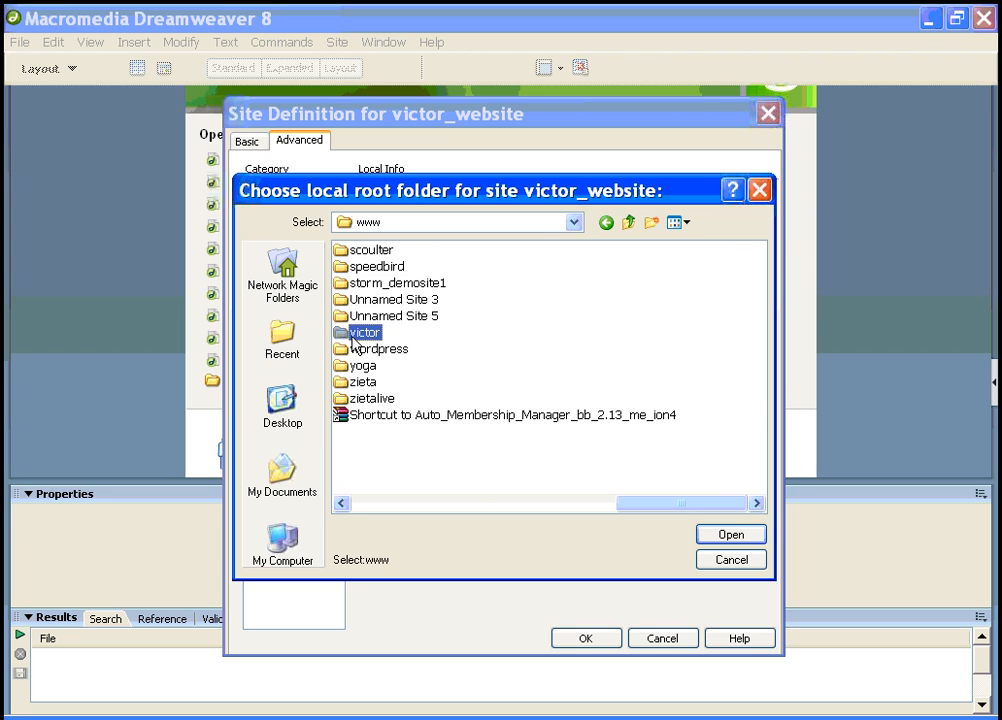
{"action": "double_click", "coordinate": [348, 336]}
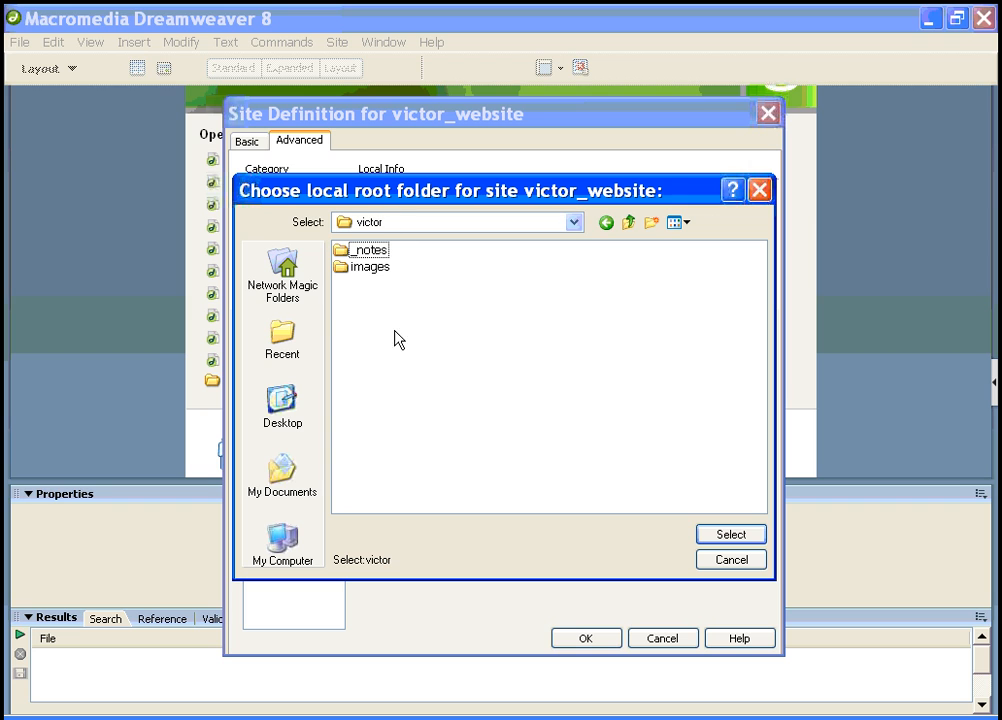
{"action": "left_click", "coordinate": [720, 534]}
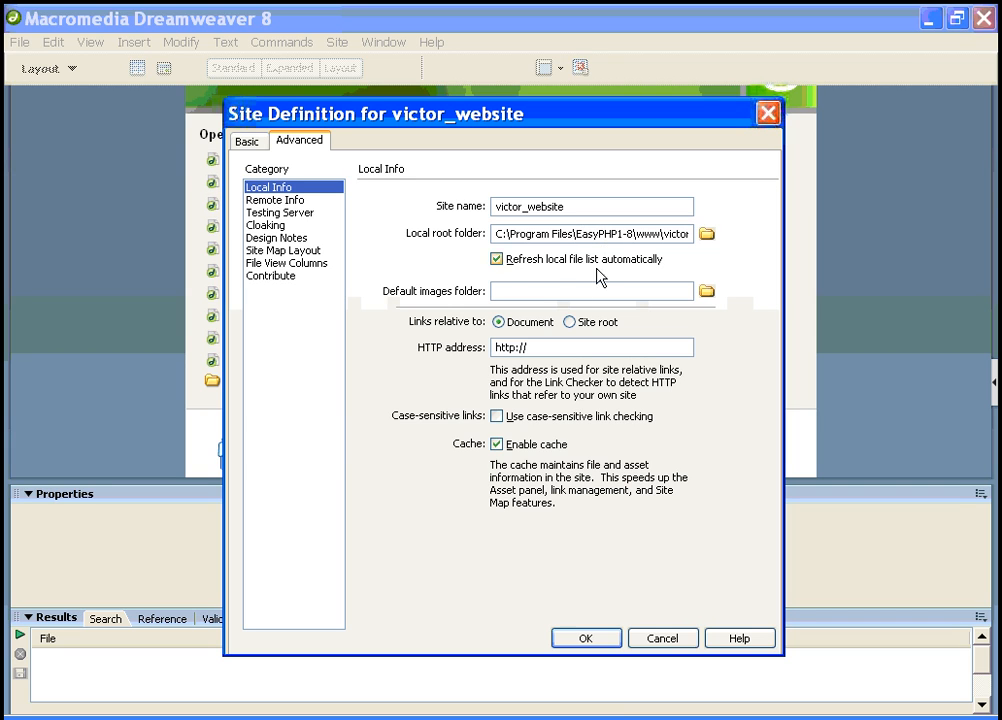
- Set the site's remote access to FTP with host ftp.vc-associates.com and host directory public_html
{"action": "left_click", "coordinate": [278, 201]}
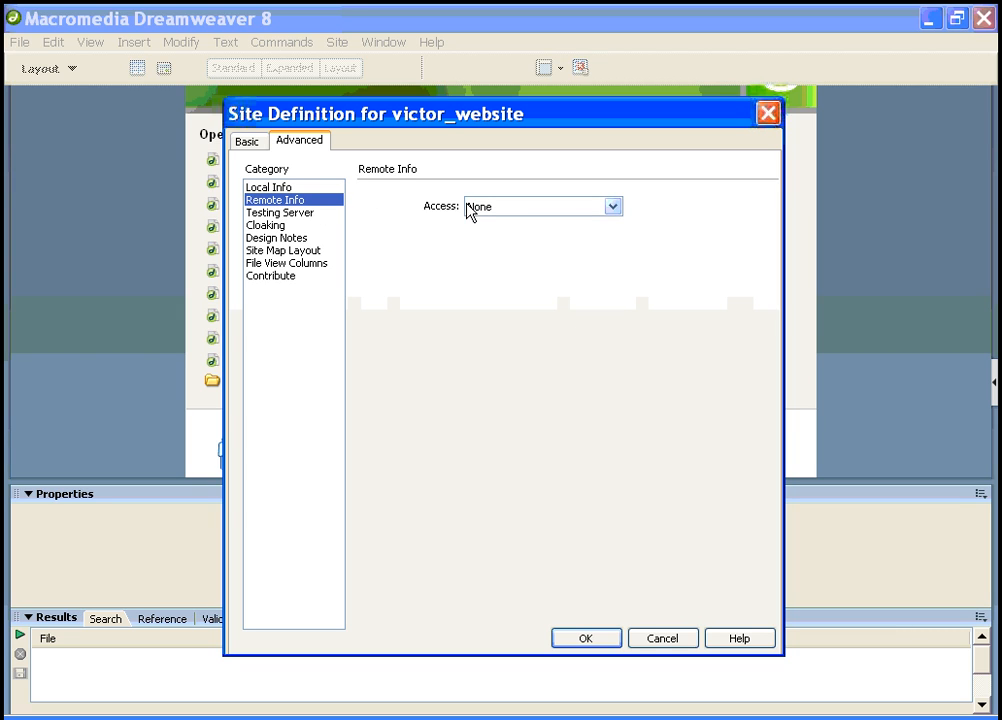
{"action": "left_click", "coordinate": [507, 211]}
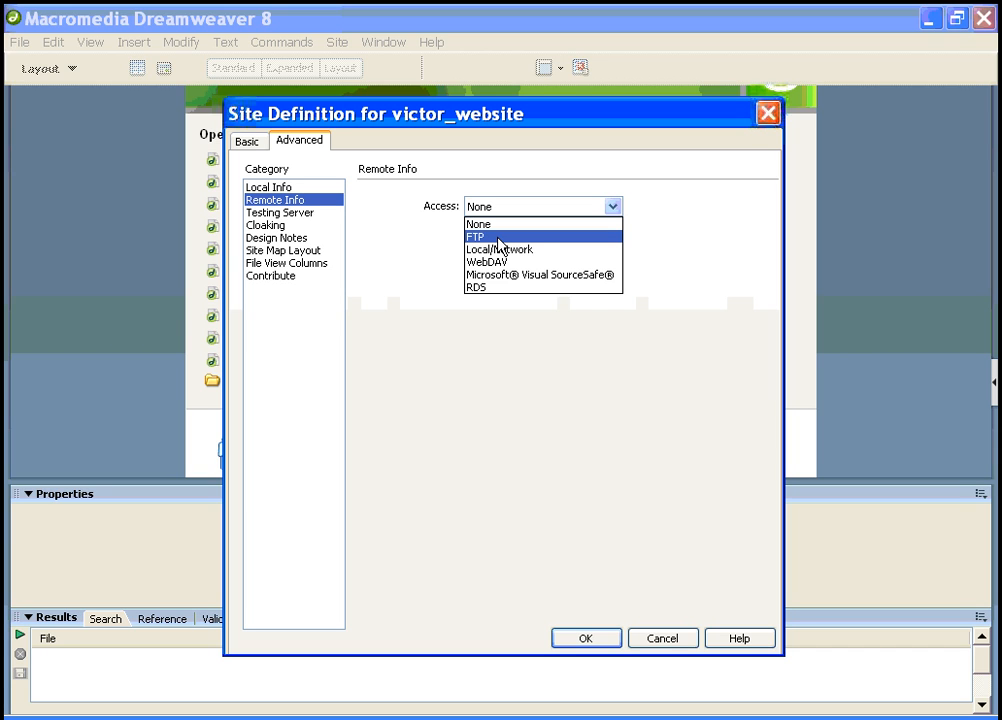
{"action": "left_click", "coordinate": [501, 238]}
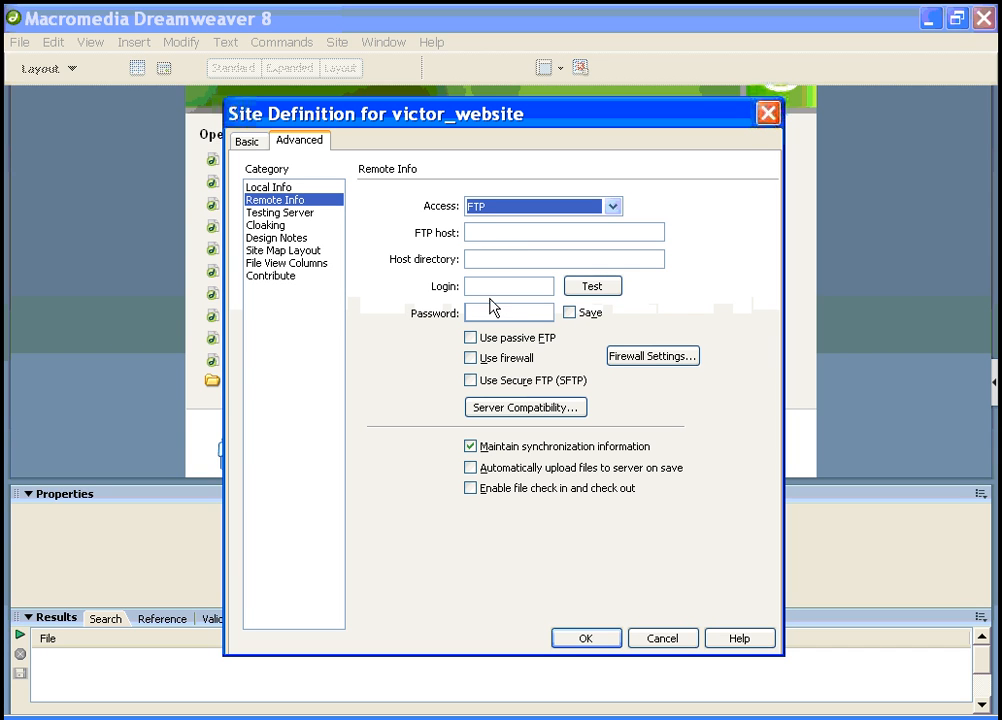
{"action": "left_click", "coordinate": [485, 232]}
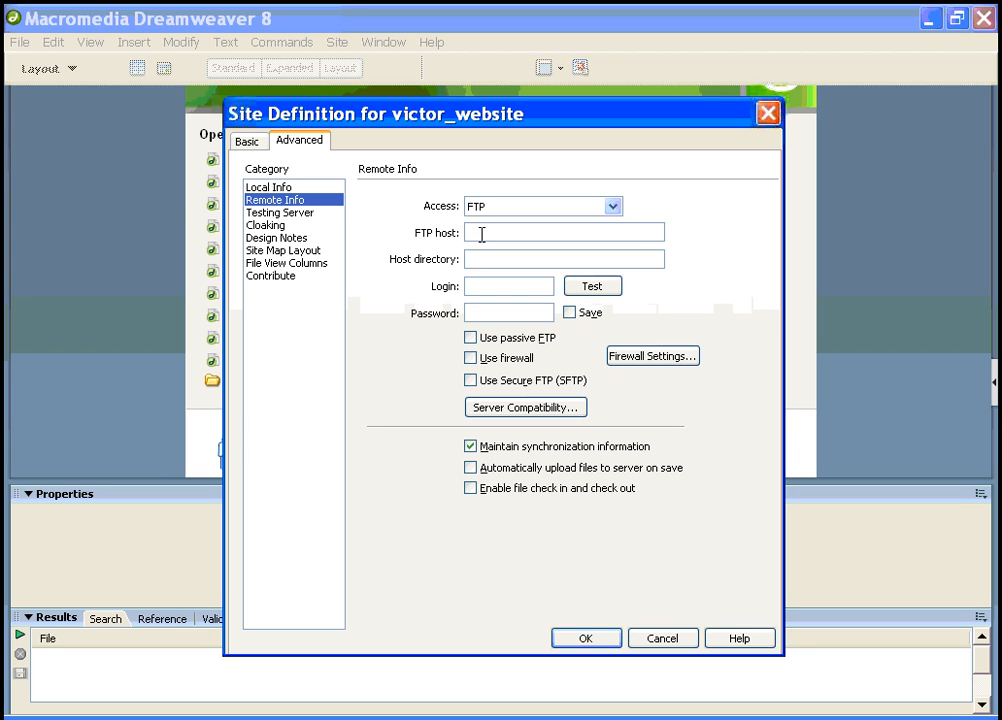
{"action": "type", "text": "ftp.vc-associates.com"}
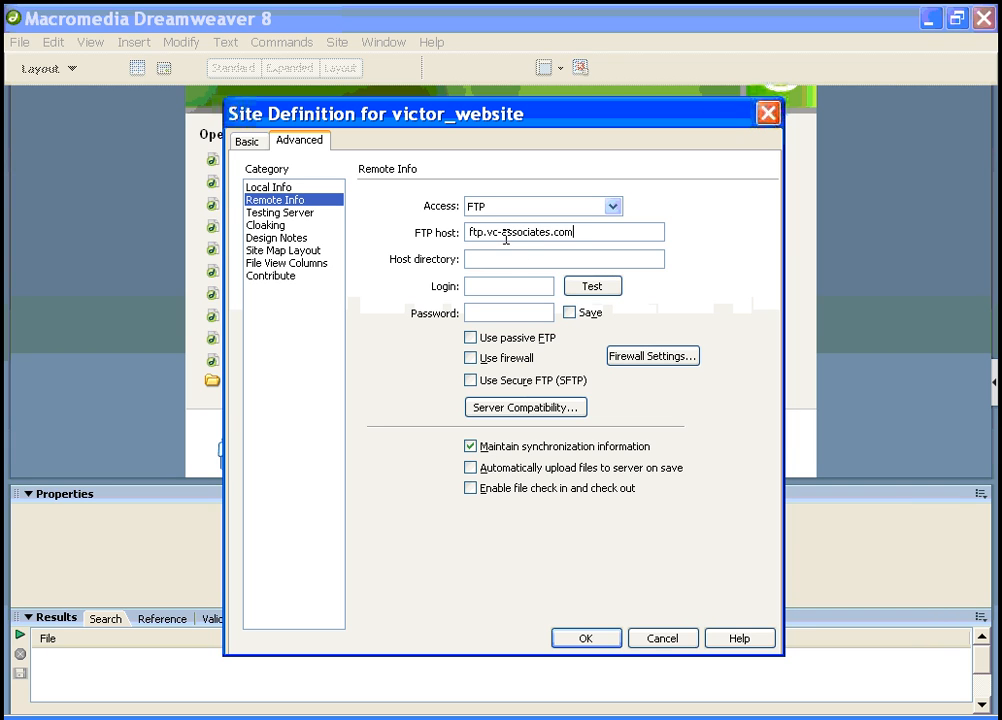
{"action": "left_click", "coordinate": [506, 253]}
{"action": "type", "text": "public_html"}
{"action": "left_click_drag", "start_coordinate": [522, 259], "coordinate": [470, 261]}
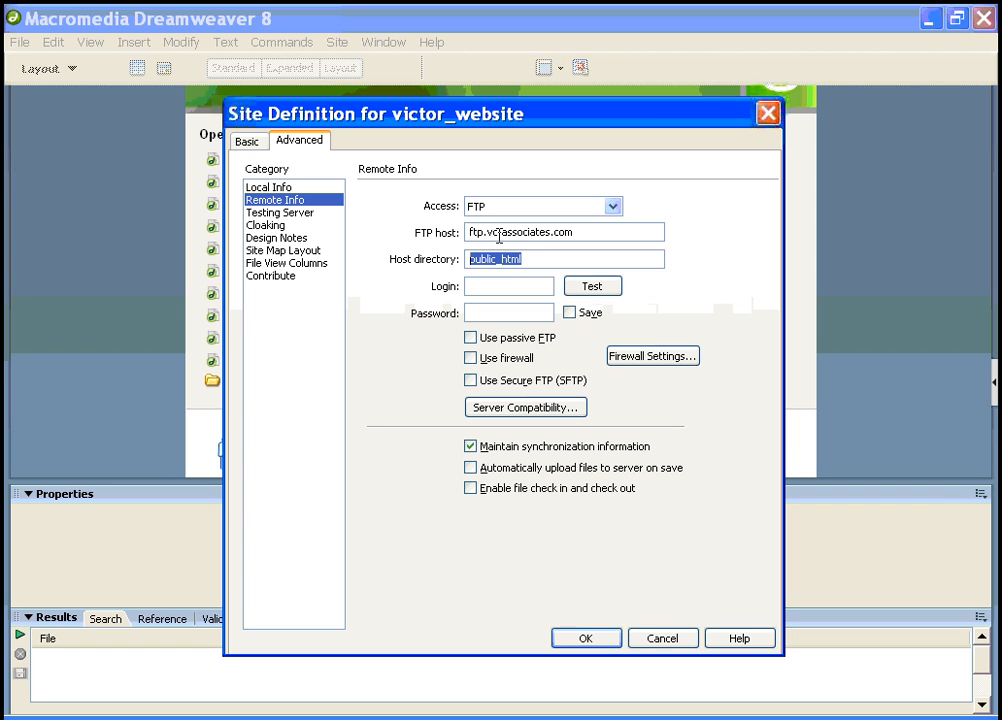
- Enter the FTP account's login and password, and test the connection to the web server
{"action": "left_click", "coordinate": [485, 281]}
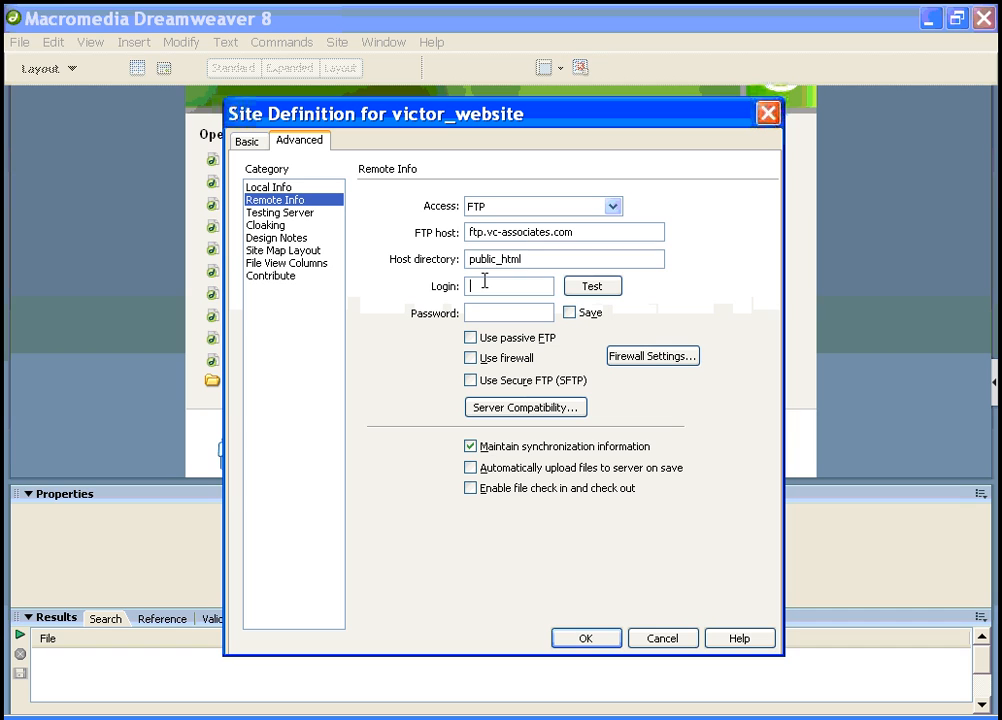
{"action": "type", "text": "vc-"}
{"action": "type", "text": "o"}
{"action": "type", "text": "ci"}
{"action": "left_click", "coordinate": [491, 310]}
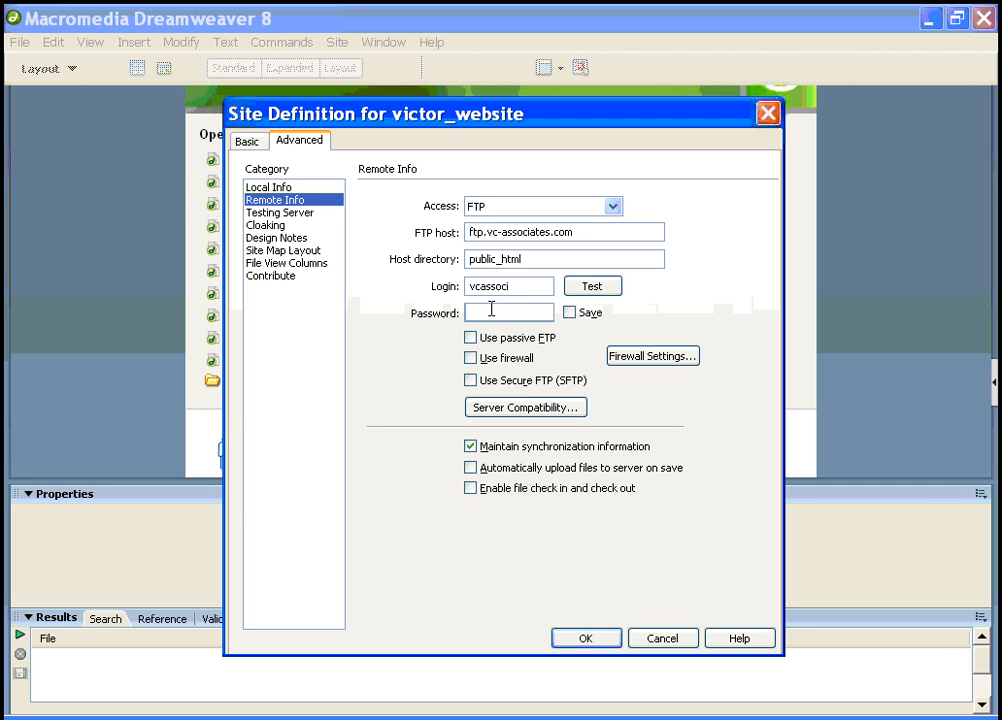
{"action": "type", "text": "•••••"}
{"action": "left_click", "coordinate": [591, 289]}
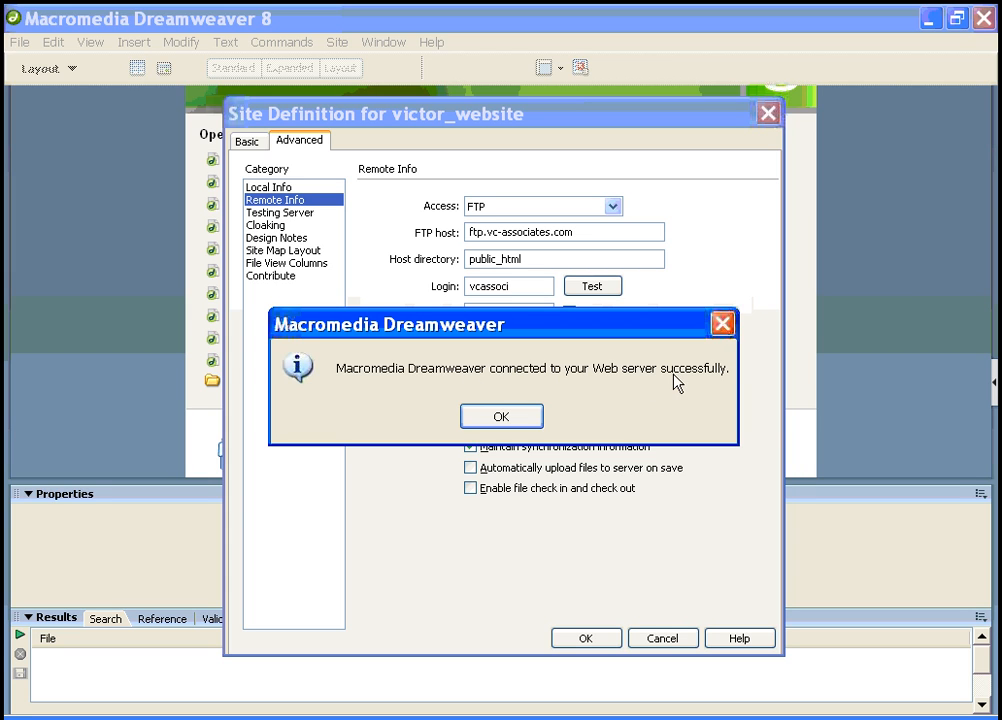
{"action": "left_click", "coordinate": [522, 418]}
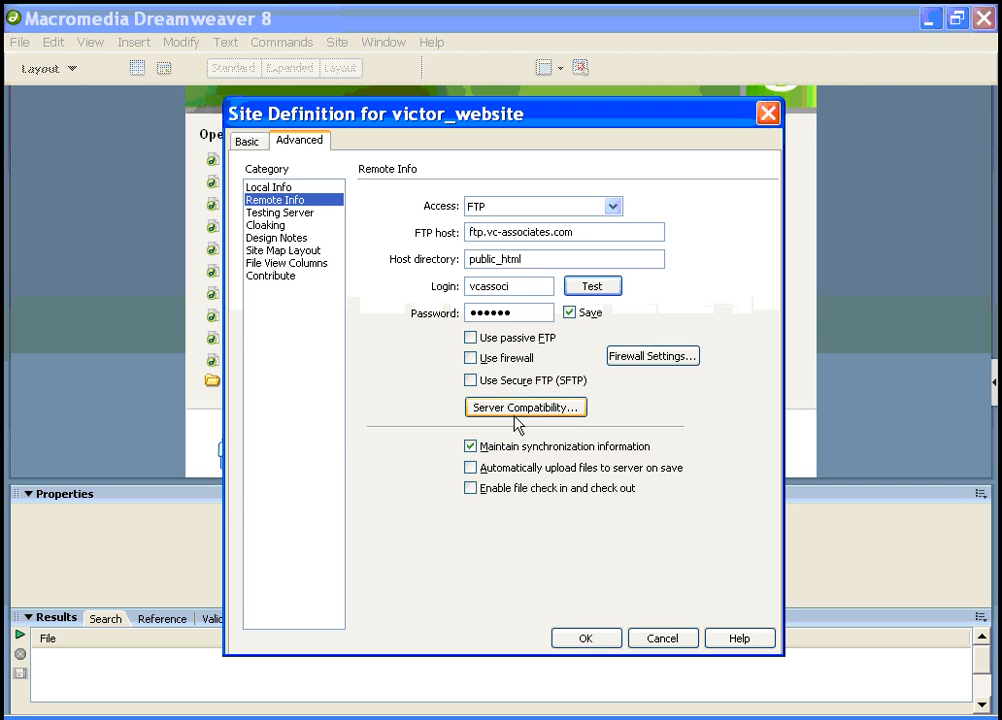
- Try the web server connection test with an incorrect FTP login ending in an extra 2
{"action": "left_click", "coordinate": [518, 291]}
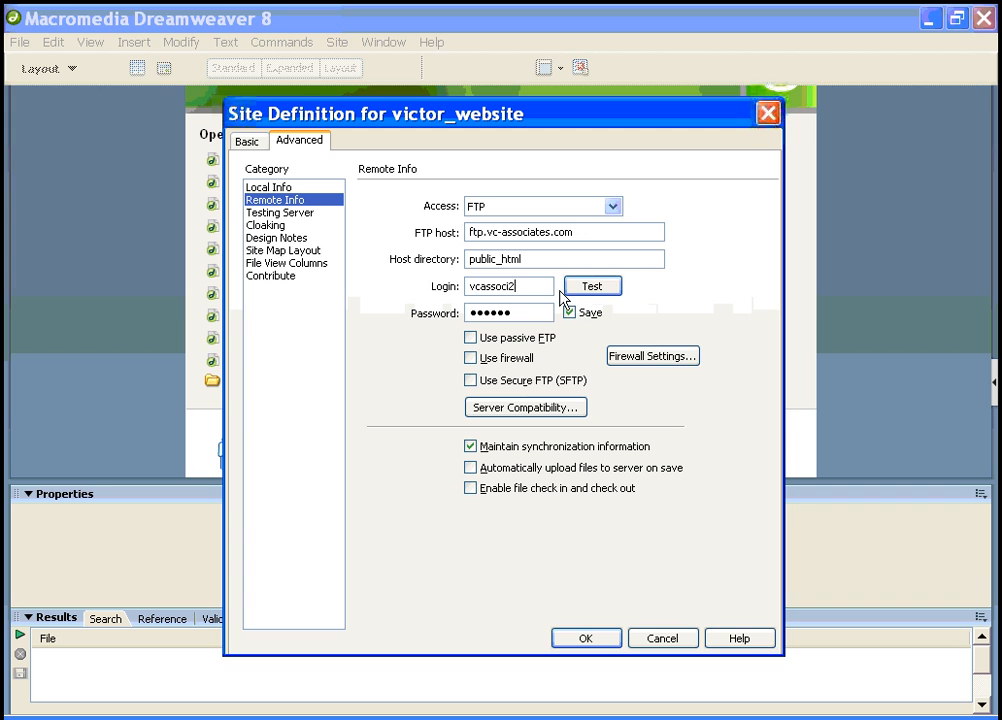
{"action": "left_click", "coordinate": [570, 287]}
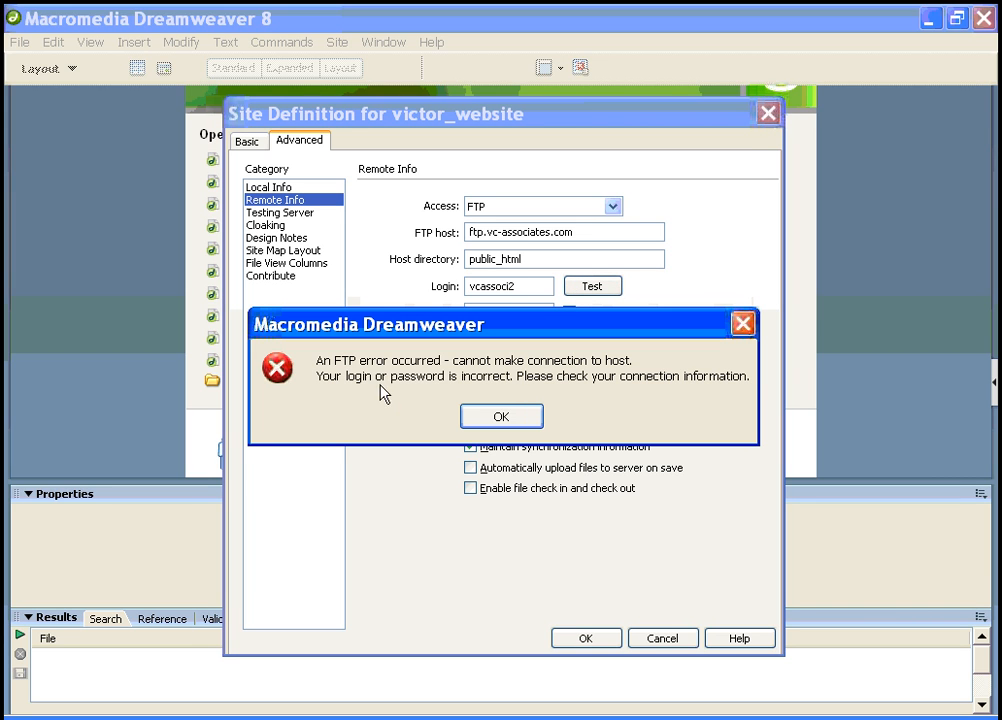
{"action": "left_click", "coordinate": [500, 415]}
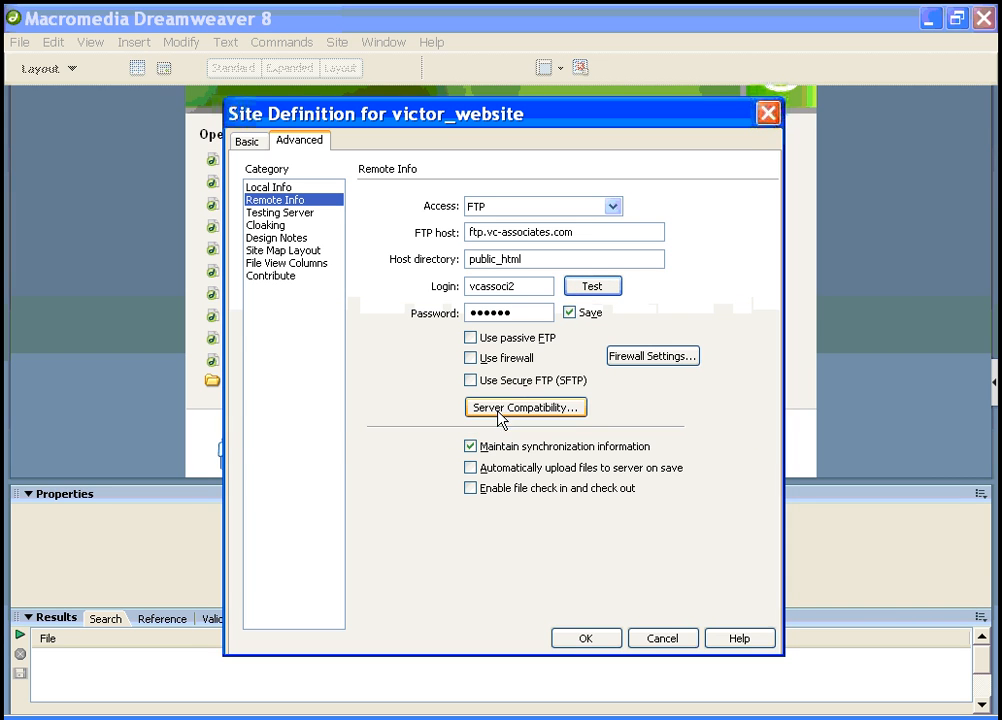
- Restore the correct FTP login and test the connection to the web server again
{"action": "left_click", "coordinate": [525, 287]}
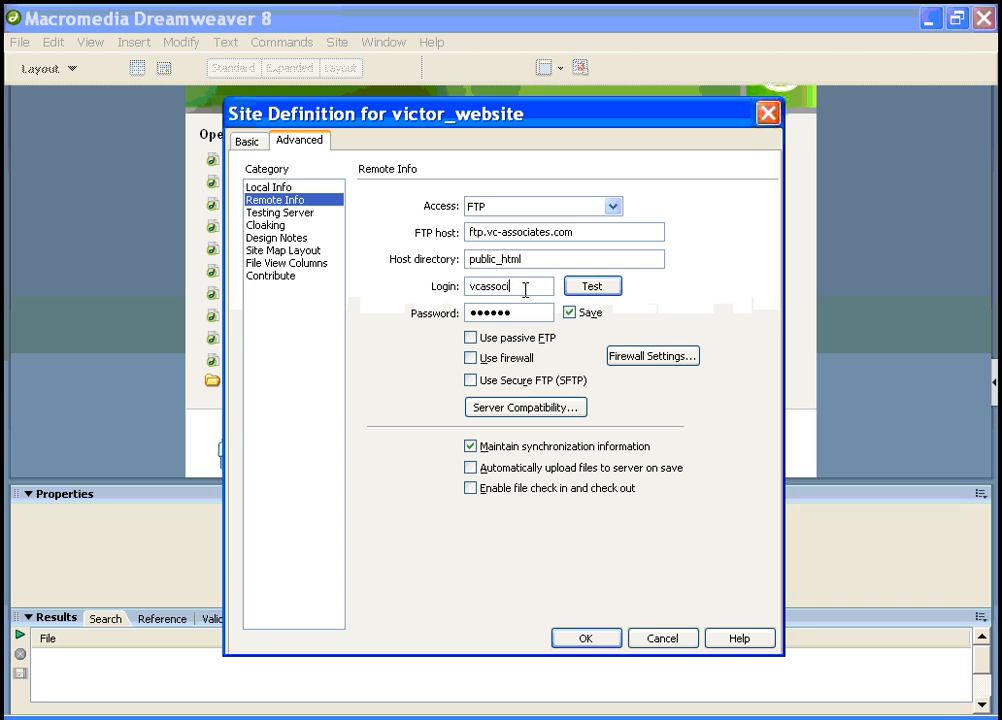
{"action": "left_click", "coordinate": [590, 288]}
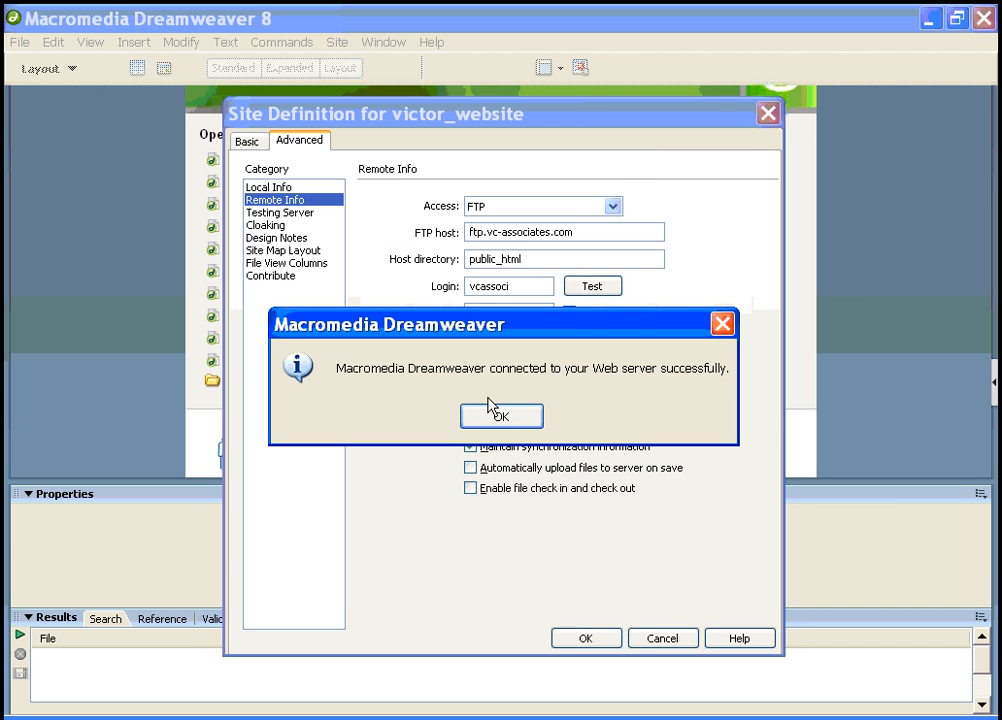
{"action": "left_click", "coordinate": [521, 418]}
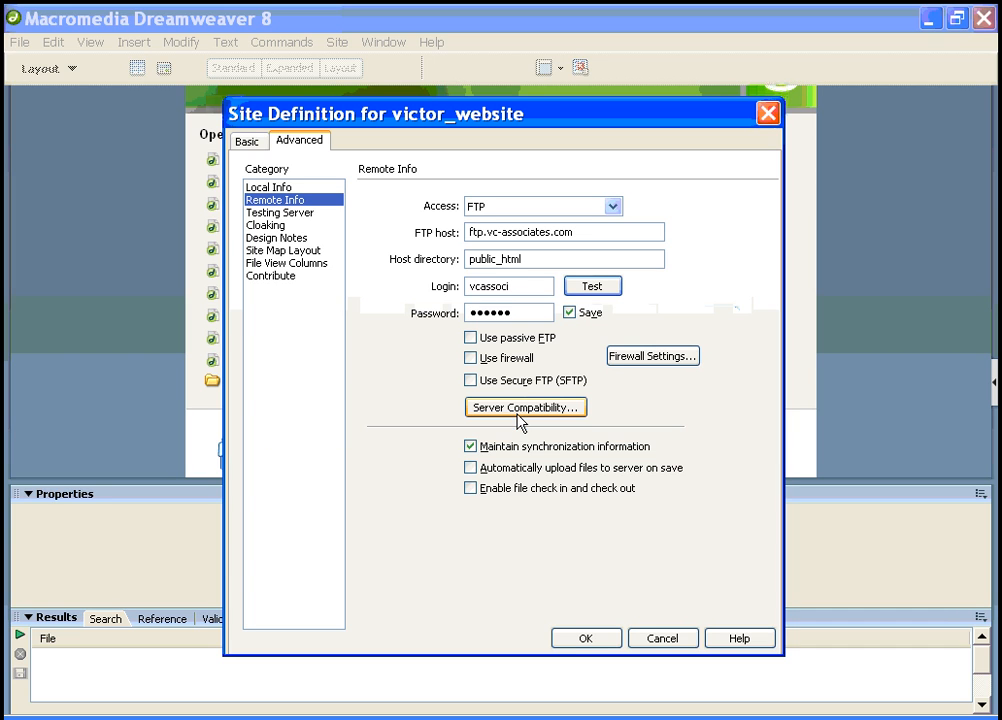
- Save the victor_website site definition with automatic upload on save left off
{"action": "left_click", "coordinate": [470, 468]}
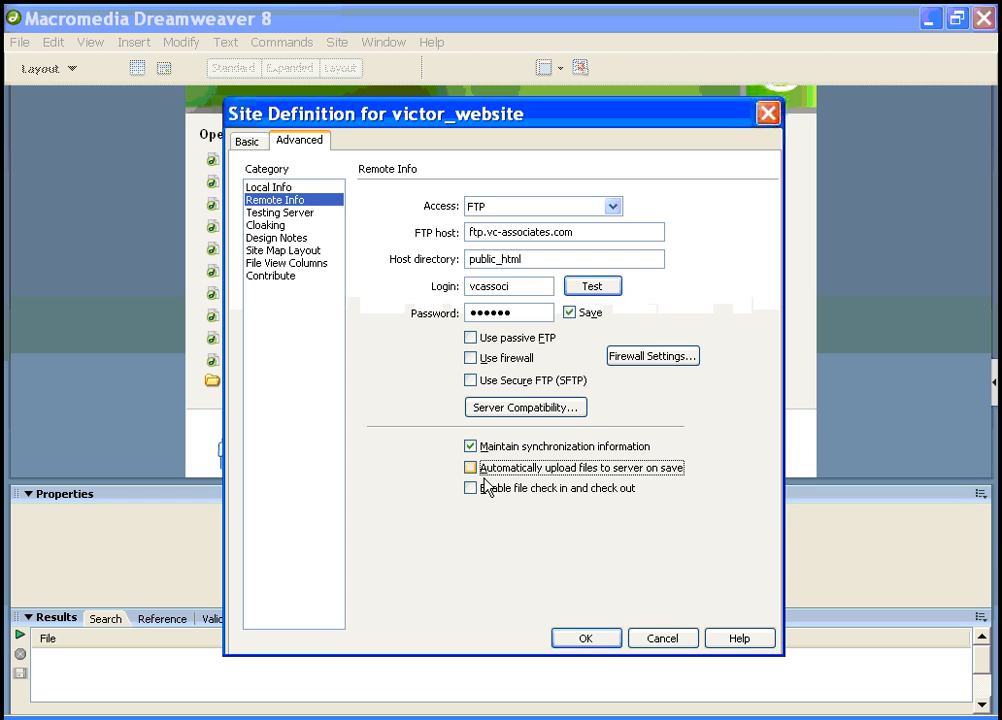
{"action": "left_click", "coordinate": [580, 637]}
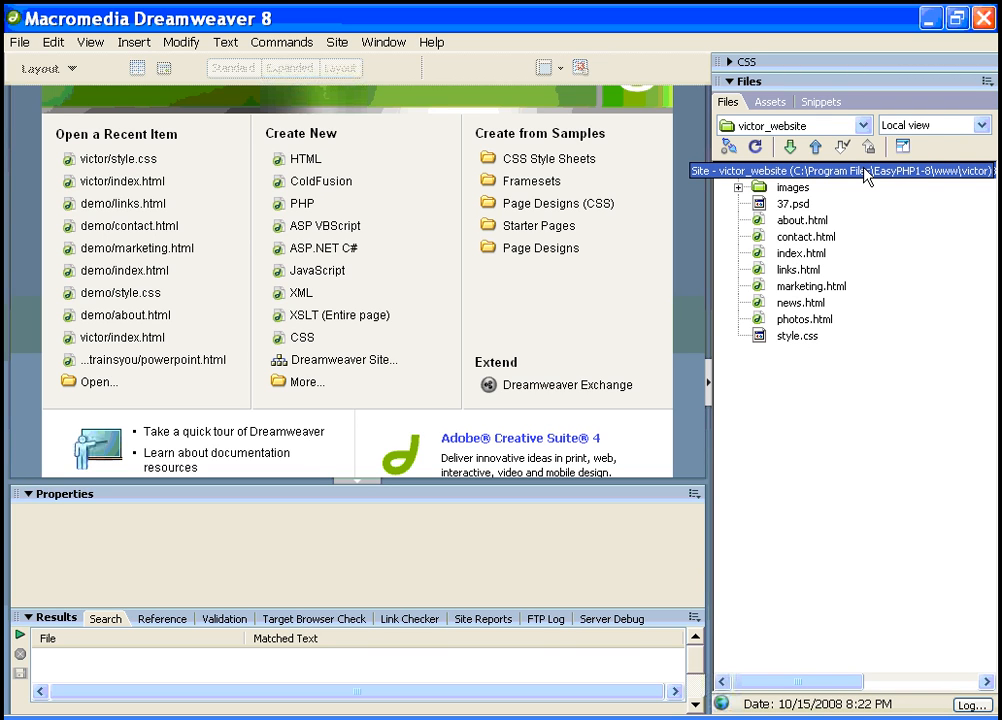
- In the site's remote view, delete all loose files in public_html from .htaccess through style.css
{"action": "left_click", "coordinate": [931, 130]}
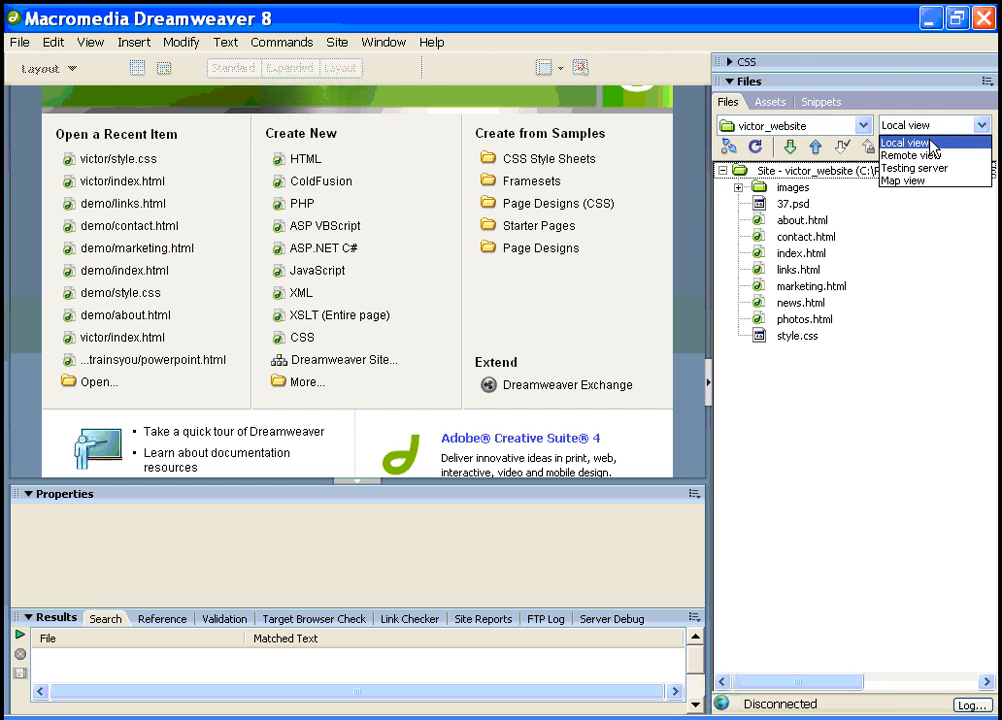
{"action": "left_click", "coordinate": [910, 155]}
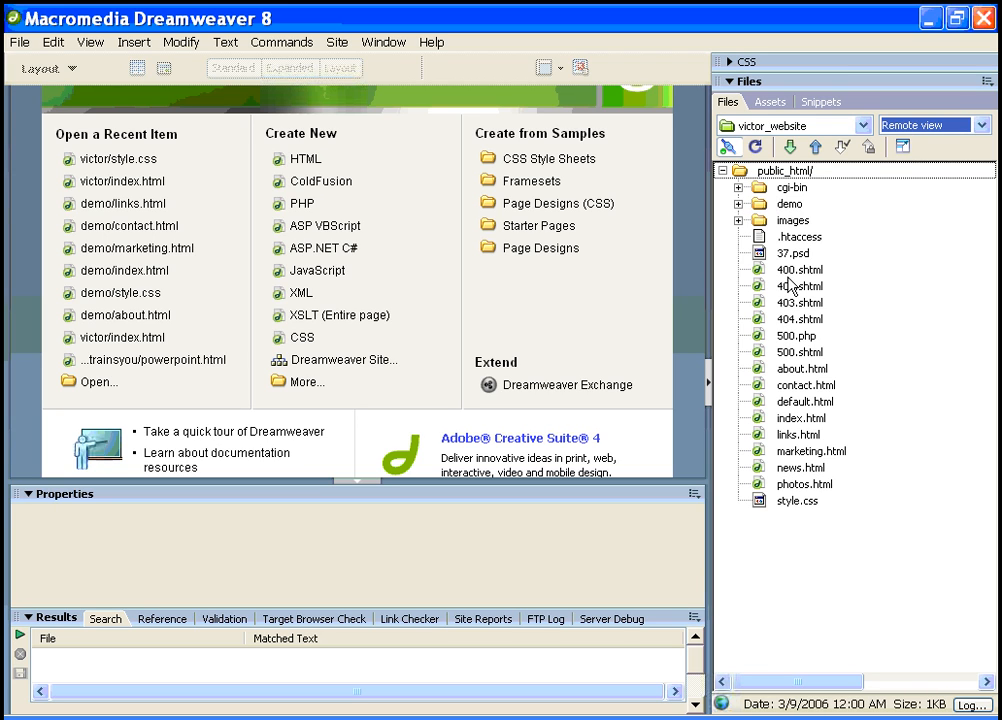
{"action": "left_click", "coordinate": [770, 240]}
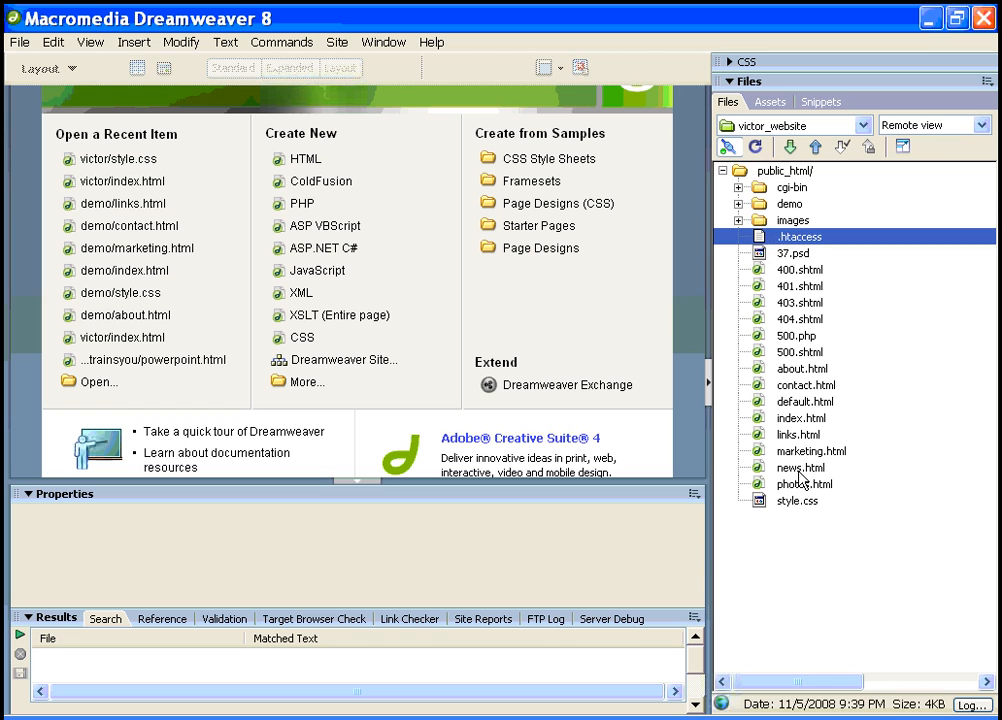
{"action": "left_click", "coordinate": [800, 505], "text": "shift"}
{"action": "key", "text": "Delete"}
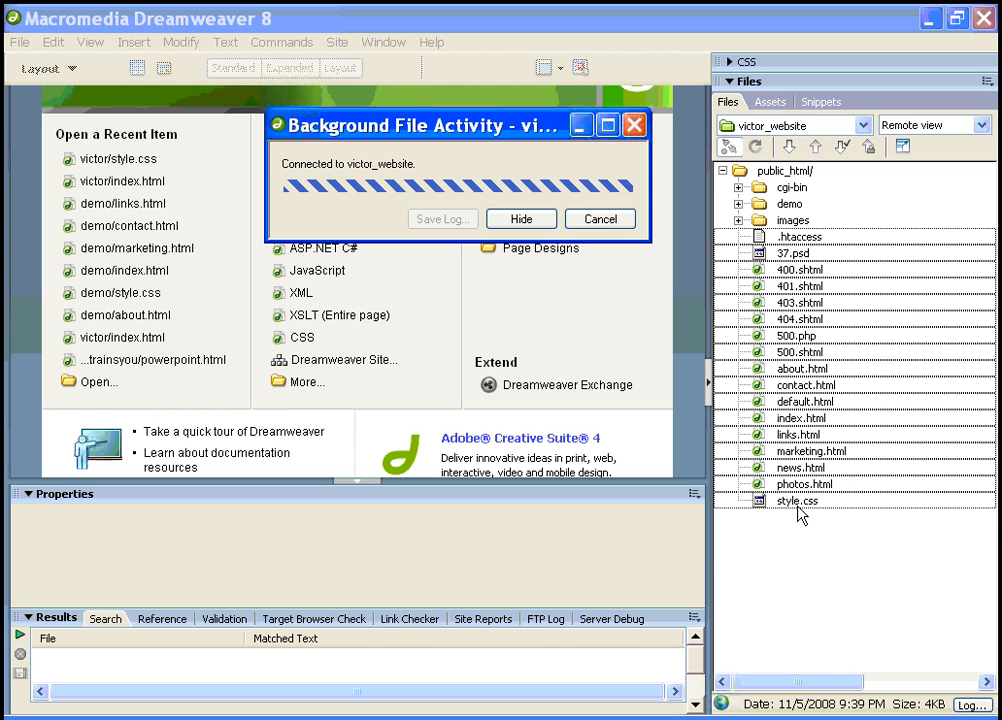
{"action": "left_click", "coordinate": [553, 221]}
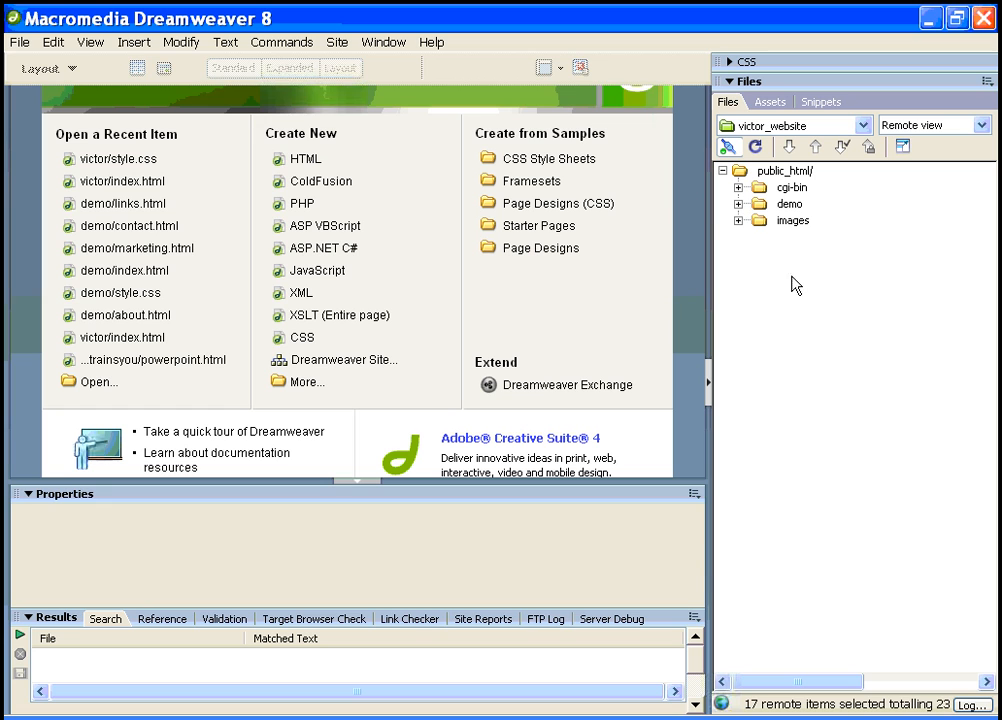
- Delete the images and demo folders from the remote public_html directory
{"action": "left_click", "coordinate": [756, 222]}
{"action": "key", "text": "Delete"}
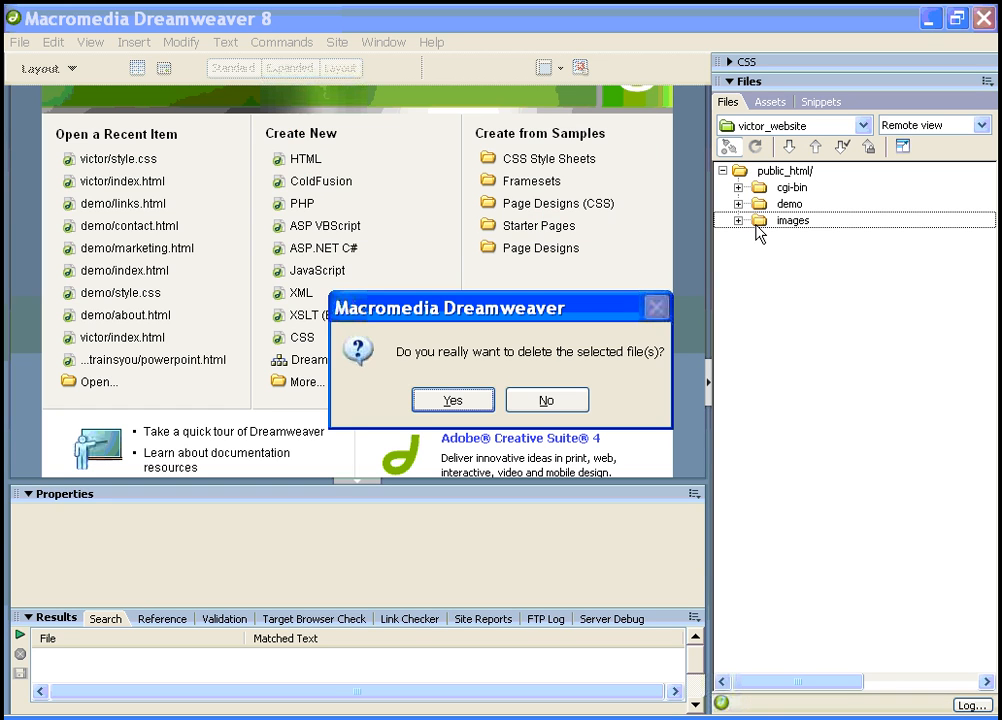
{"action": "key", "text": "Return"}
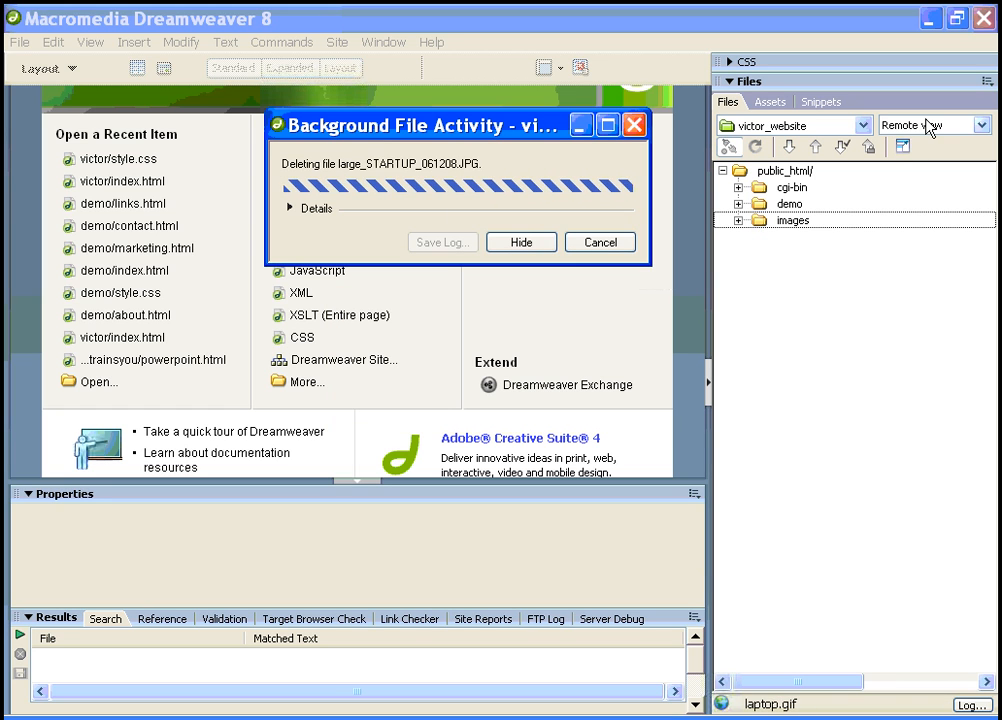
{"action": "left_click", "coordinate": [786, 208]}
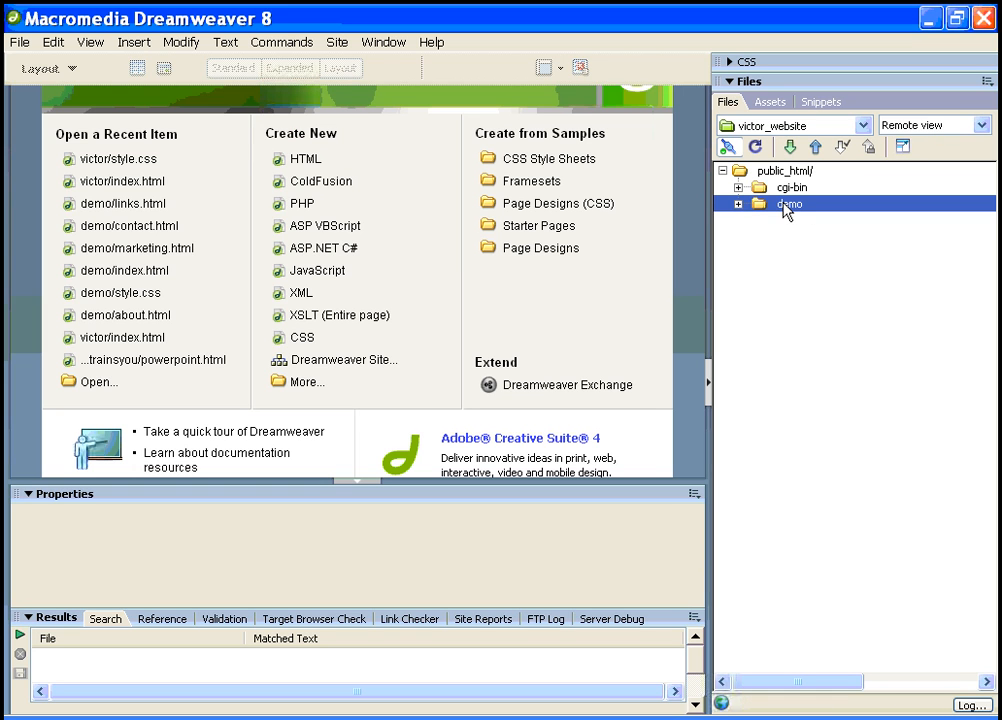
{"action": "key", "text": "Delete"}
{"action": "key", "text": "Return"}
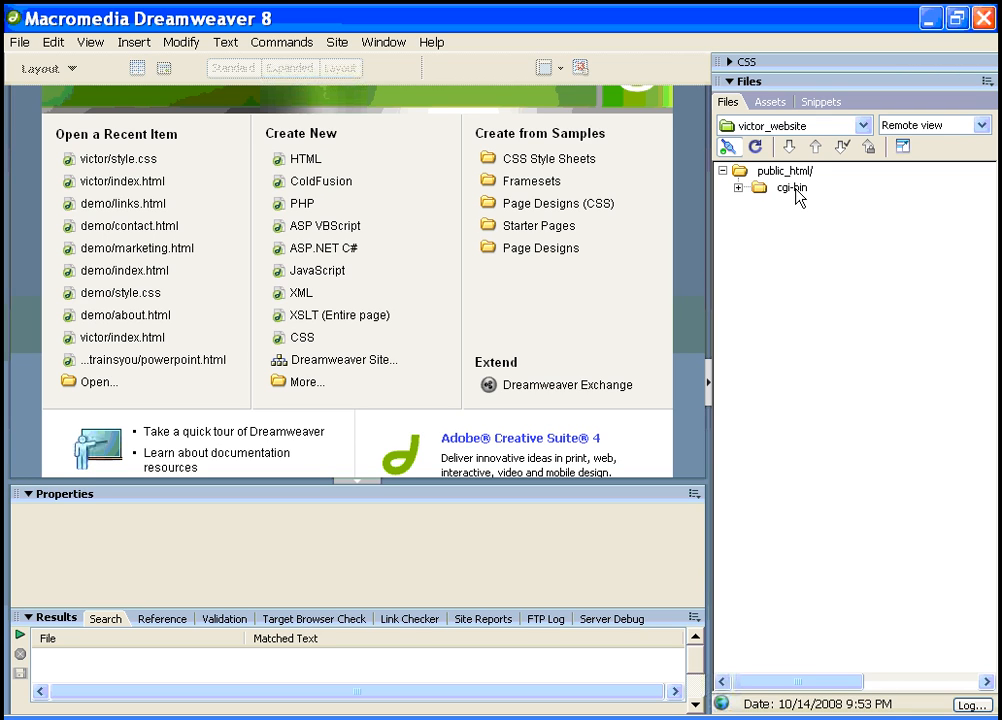
- Compare the site's local and remote file listings, ending in the local view
{"action": "left_click", "coordinate": [980, 125]}
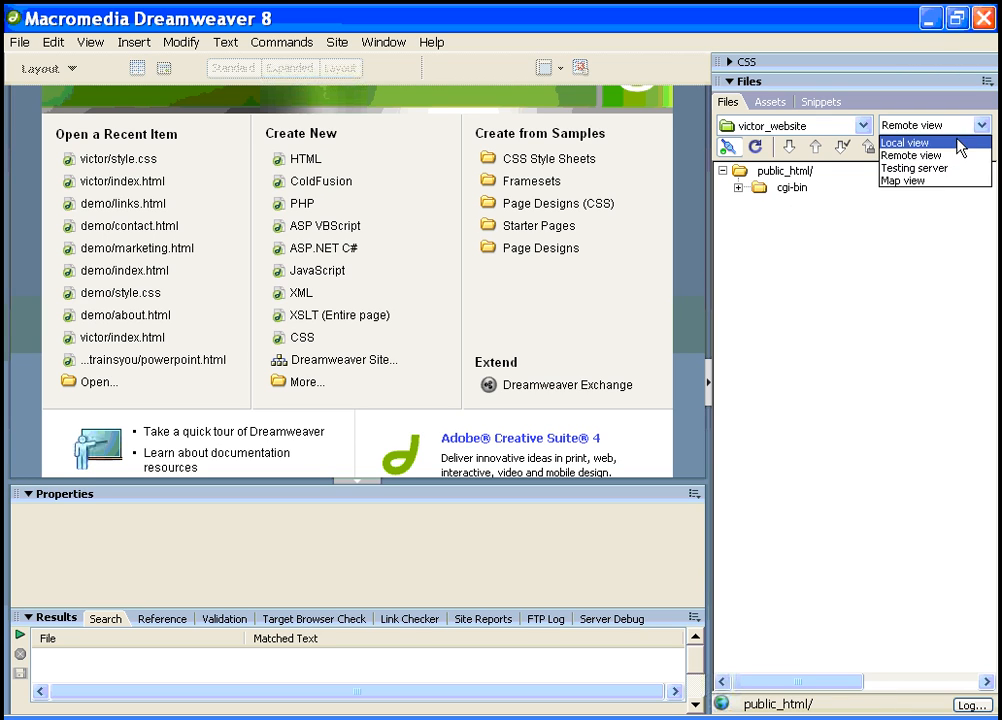
{"action": "left_click", "coordinate": [950, 140]}
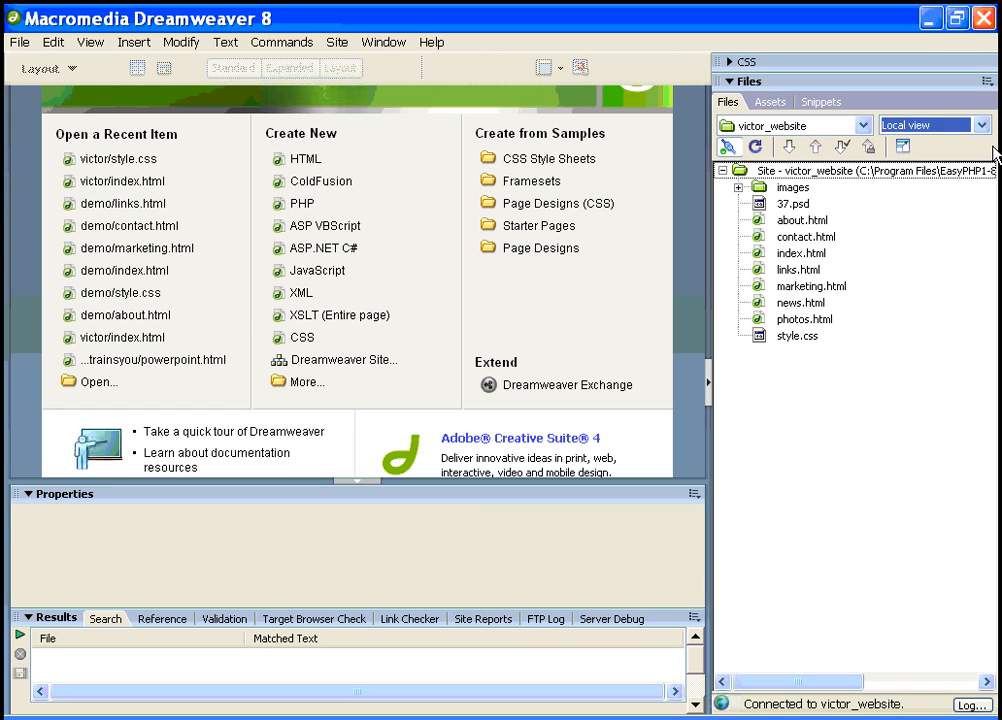
{"action": "left_click", "coordinate": [981, 127]}
{"action": "left_click", "coordinate": [955, 152]}
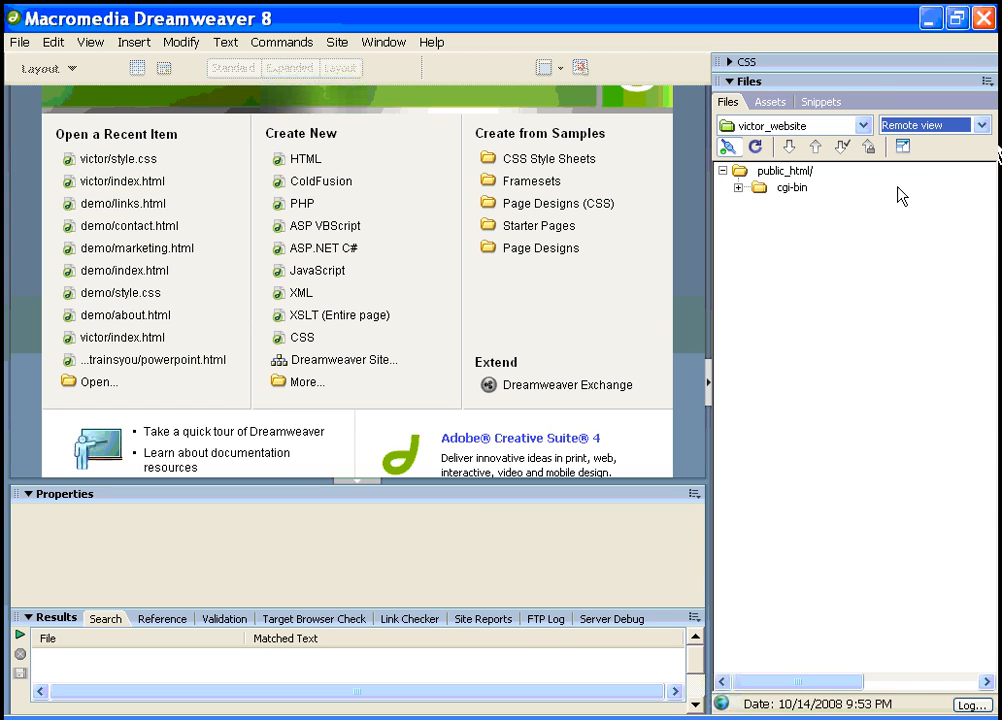
{"action": "left_click", "coordinate": [981, 126]}
{"action": "left_click", "coordinate": [950, 140]}
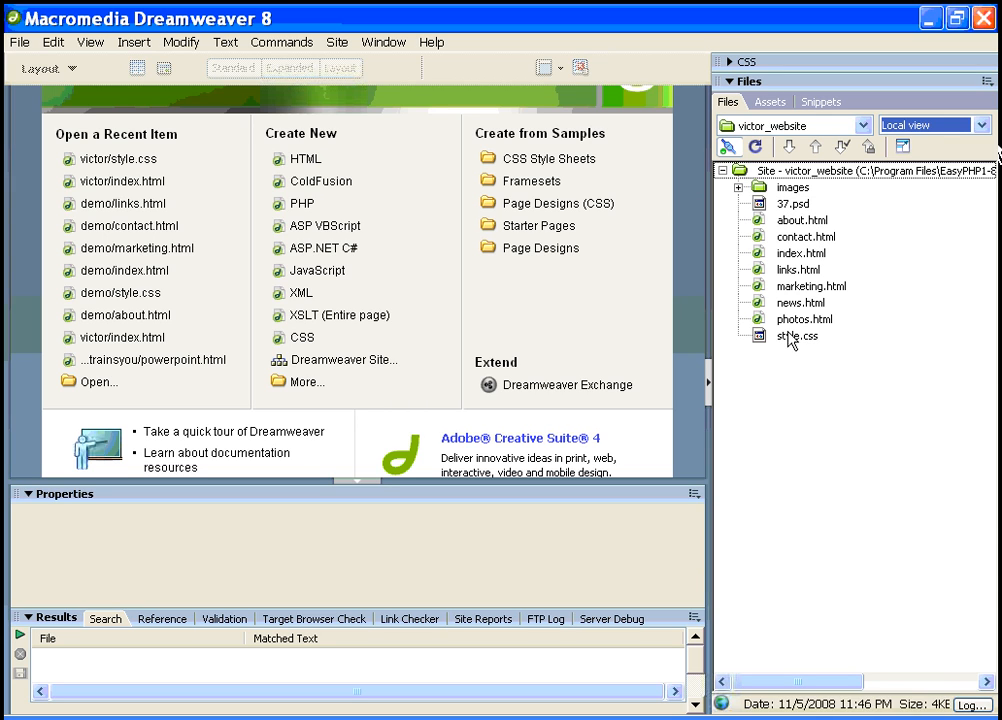
- Put the entire victor_website site on the web server and display its remote file listing
{"action": "left_click", "coordinate": [757, 175]}
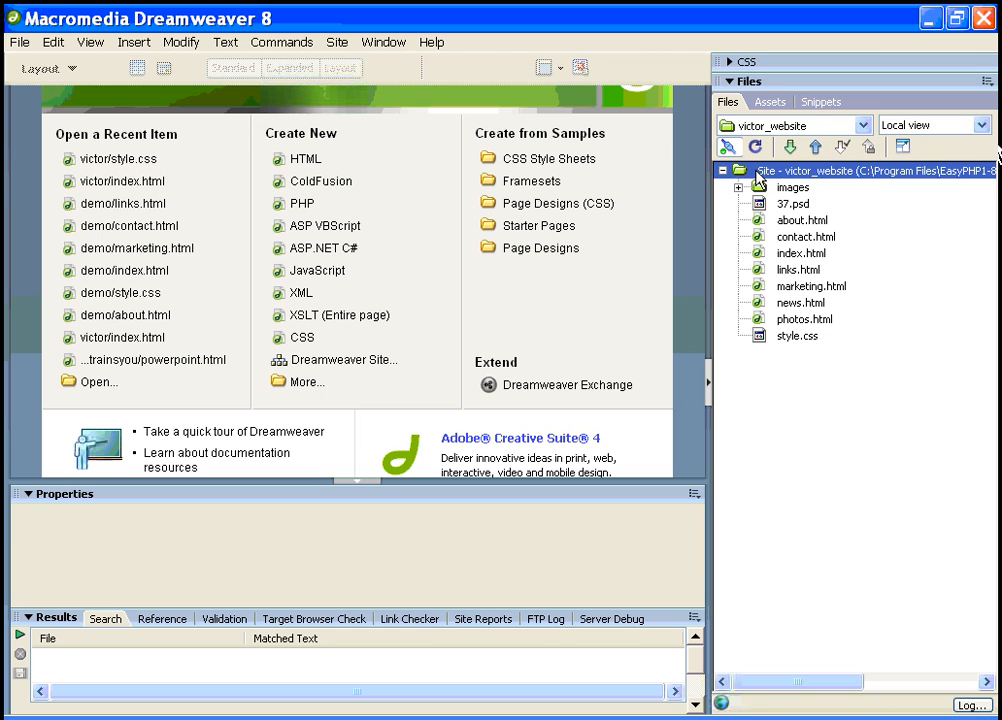
{"action": "right_click", "coordinate": [757, 176]}
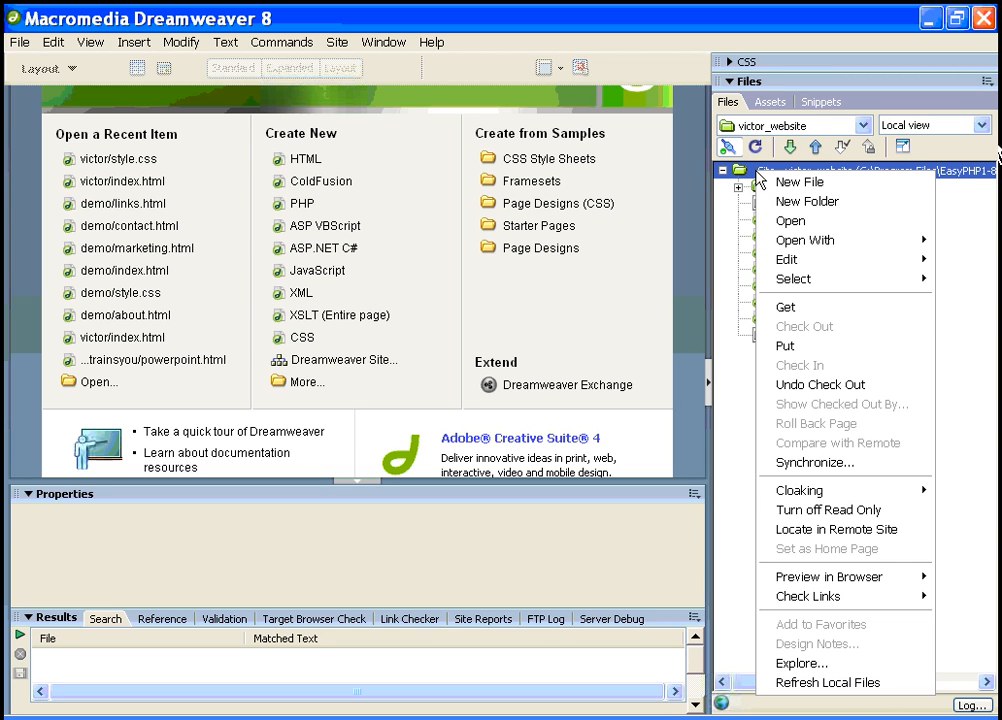
{"action": "left_click", "coordinate": [787, 346]}
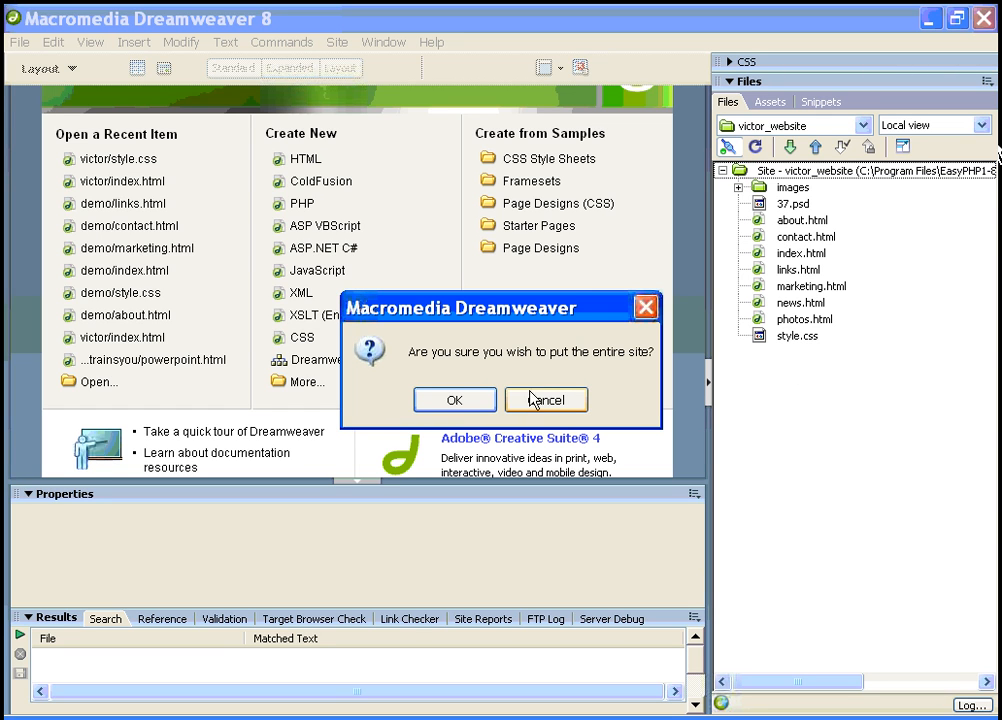
{"action": "left_click", "coordinate": [454, 400]}
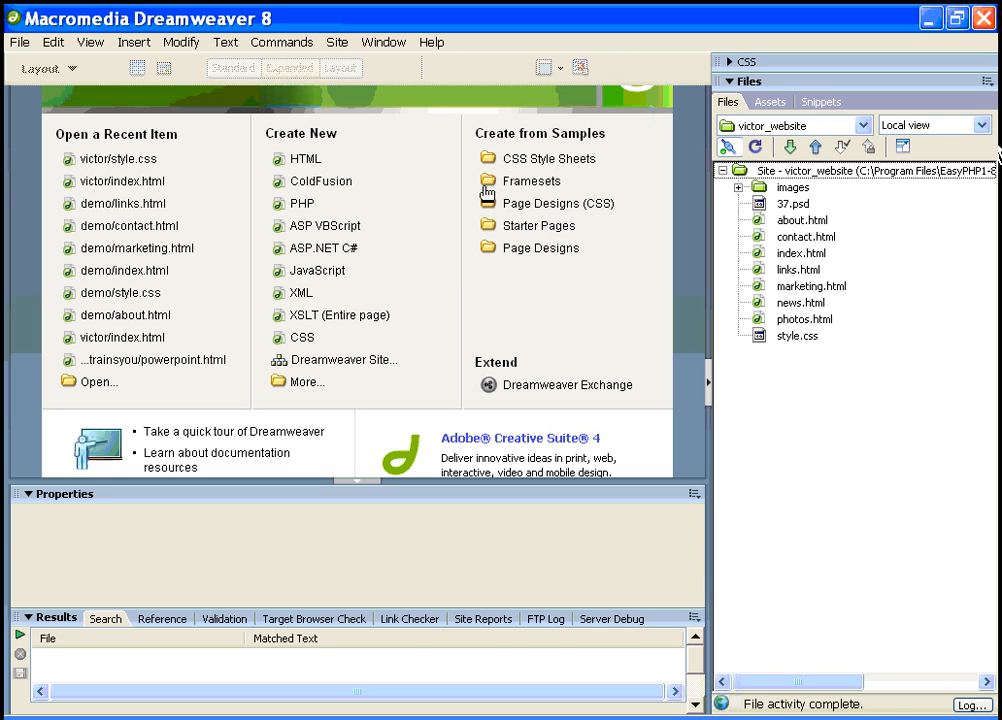
{"action": "left_click", "coordinate": [945, 125]}
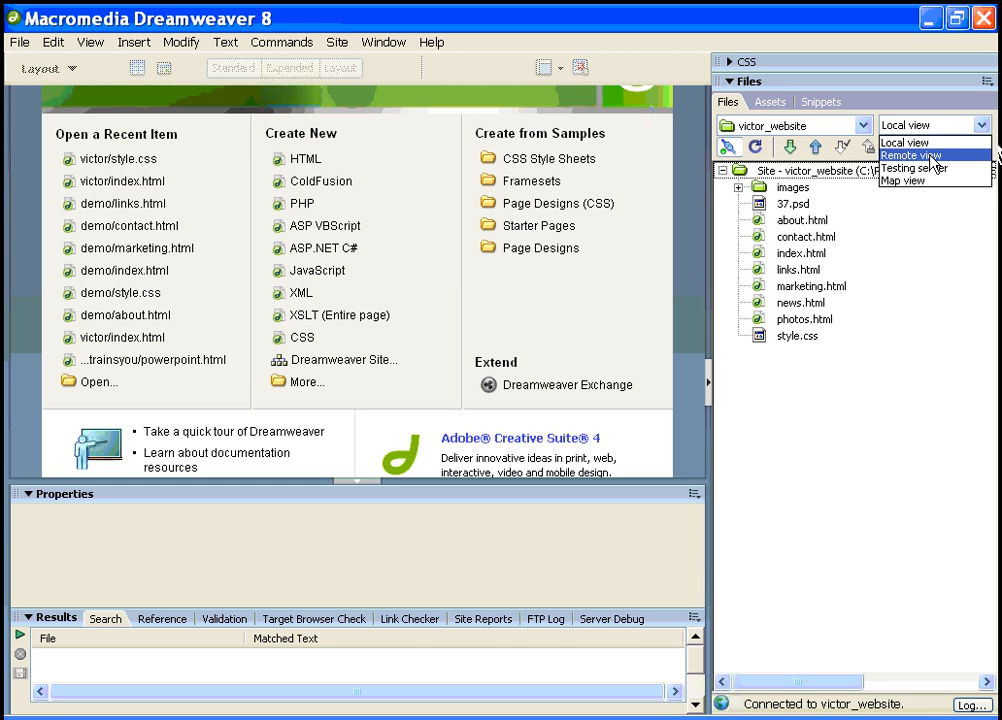
{"action": "left_click", "coordinate": [932, 156]}
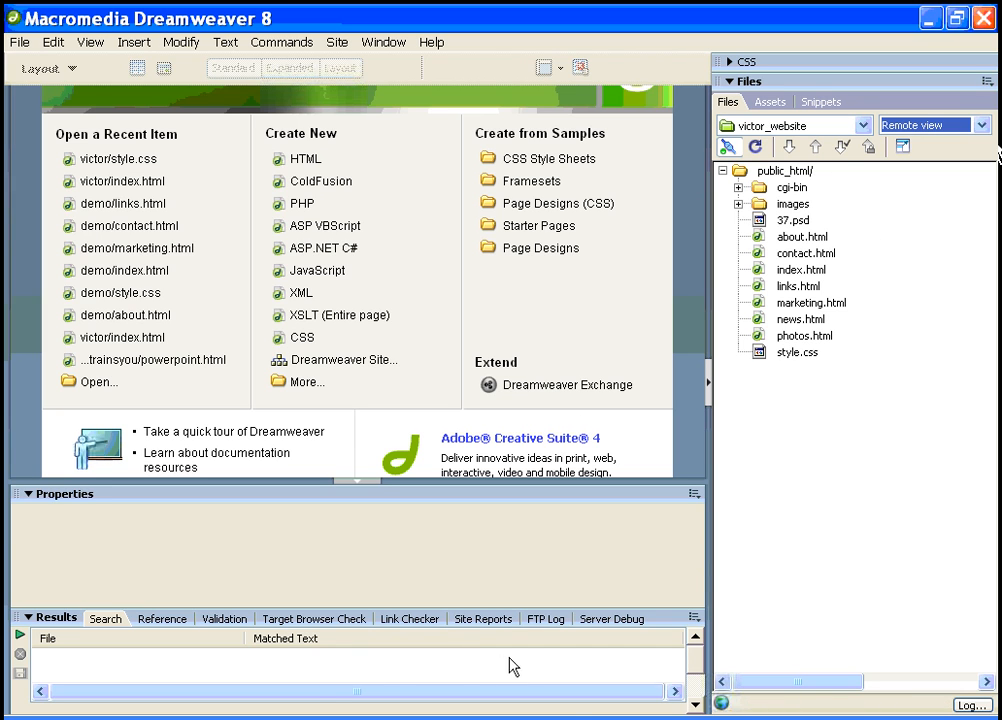
- Launch the Mozilla browser and open vc-associates.com to check the published home page
{"action": "left_click", "coordinate": [40, 717]}
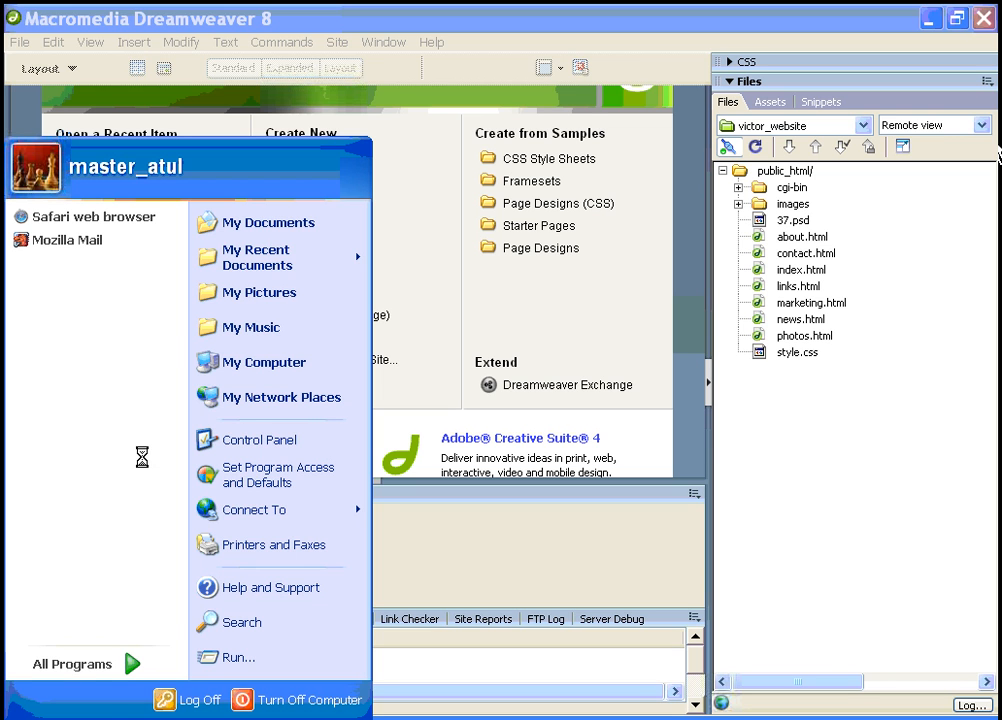
{"action": "left_click", "coordinate": [94, 666]}
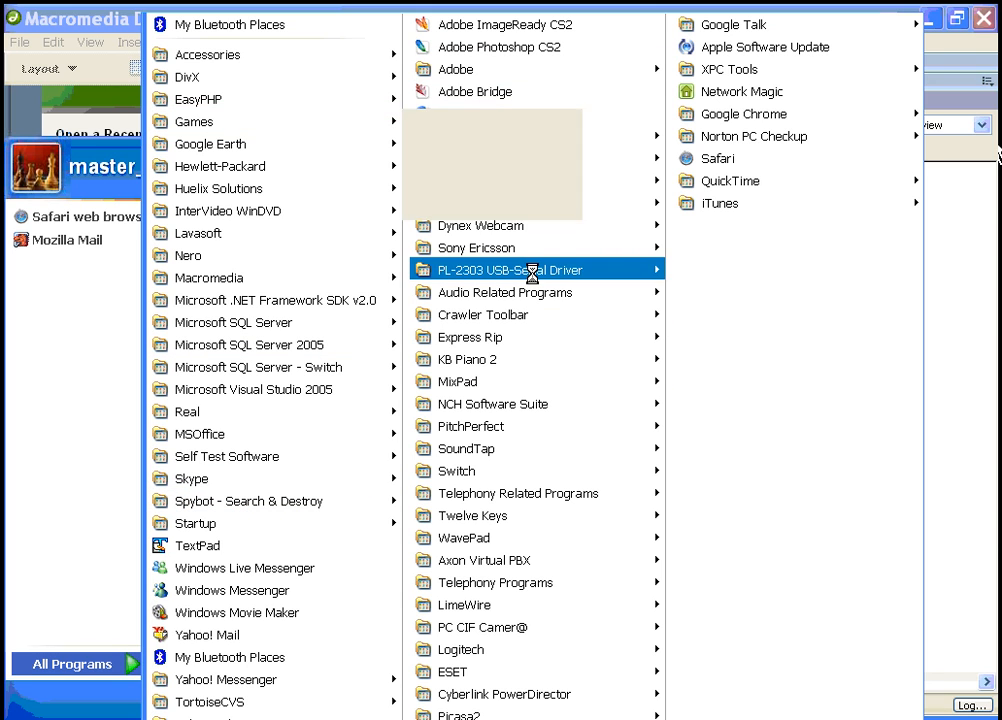
{"action": "mouse_move", "coordinate": [495, 132]}
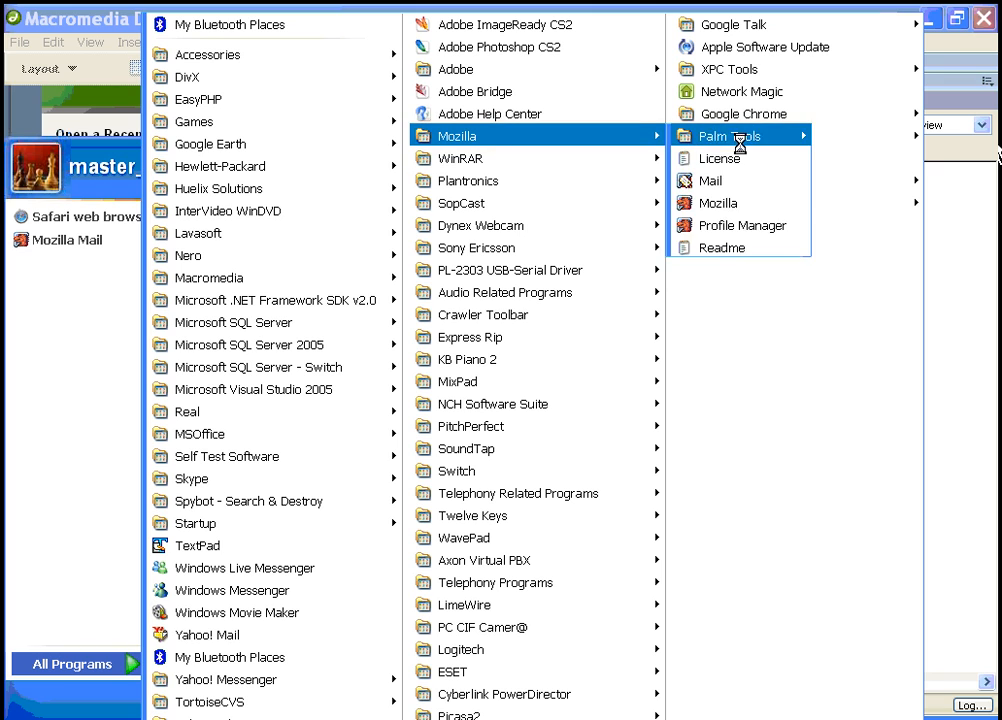
{"action": "left_click", "coordinate": [742, 222]}
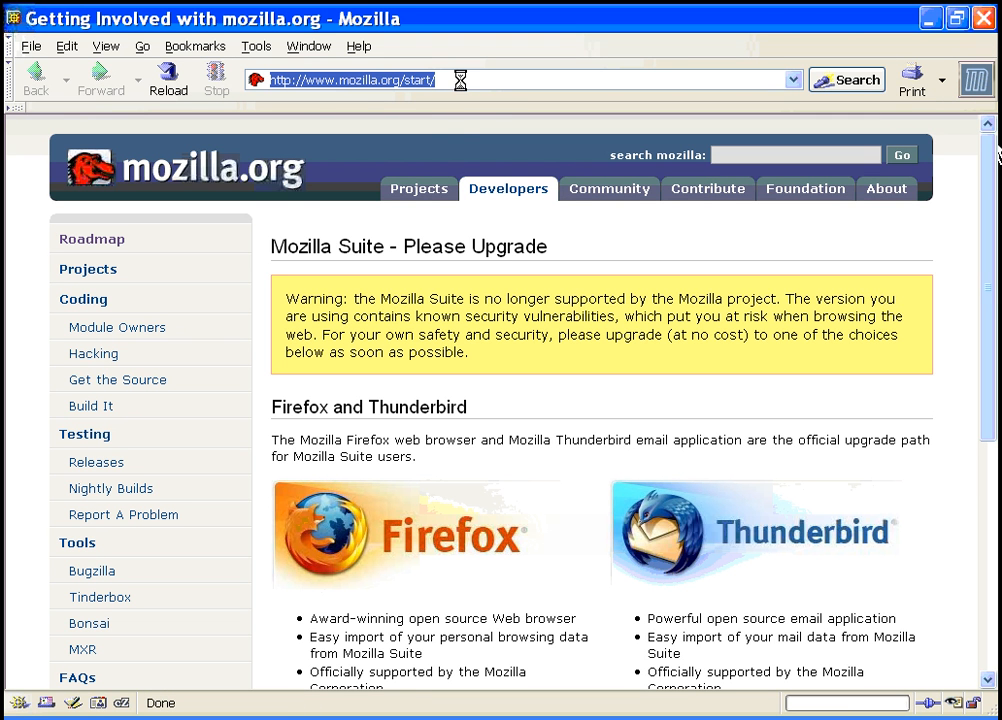
{"action": "type", "text": "vc-ass"}
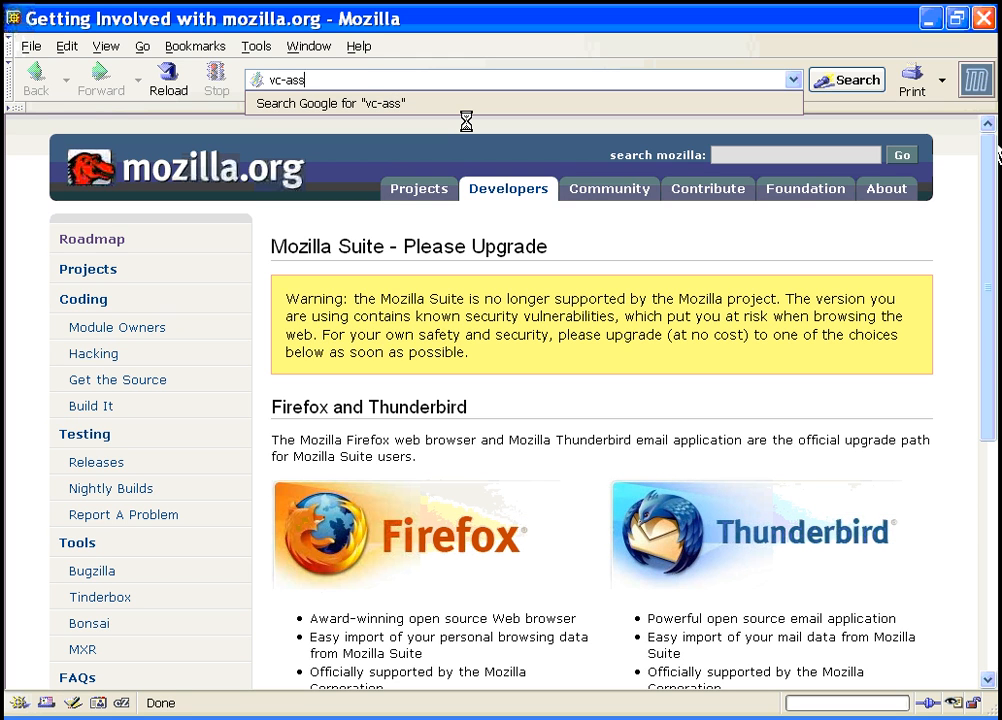
{"action": "type", "text": "ociates.com"}
{"action": "key", "text": "Return"}
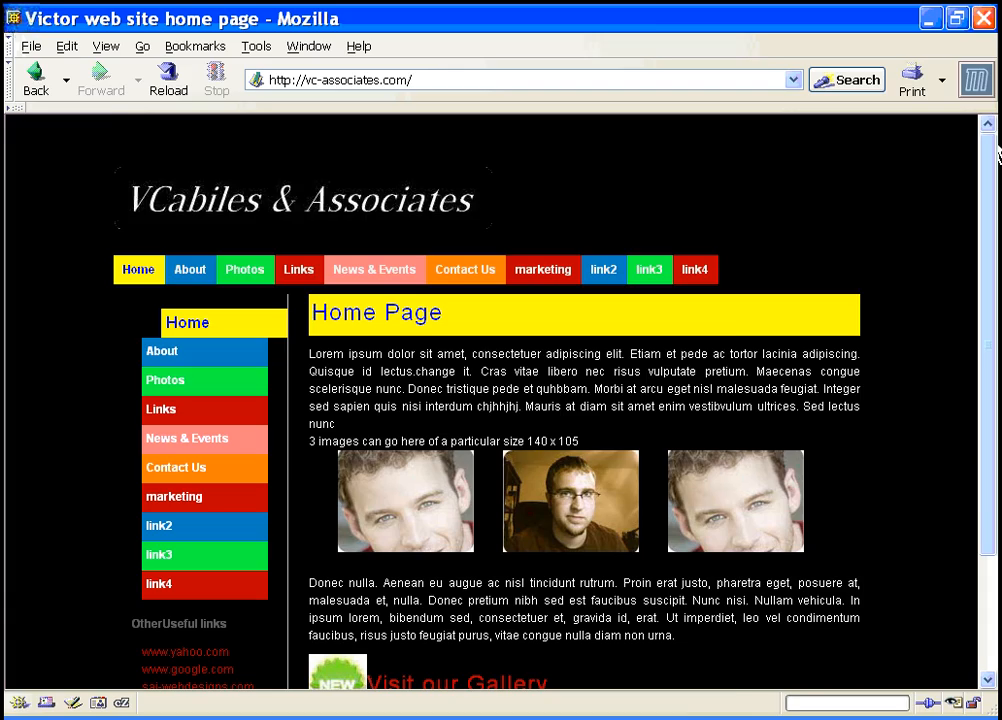
- Switch back to Dreamweaver and open links.html from the site's local files, enlarging its design preview
{"action": "left_click", "coordinate": [557, 718]}
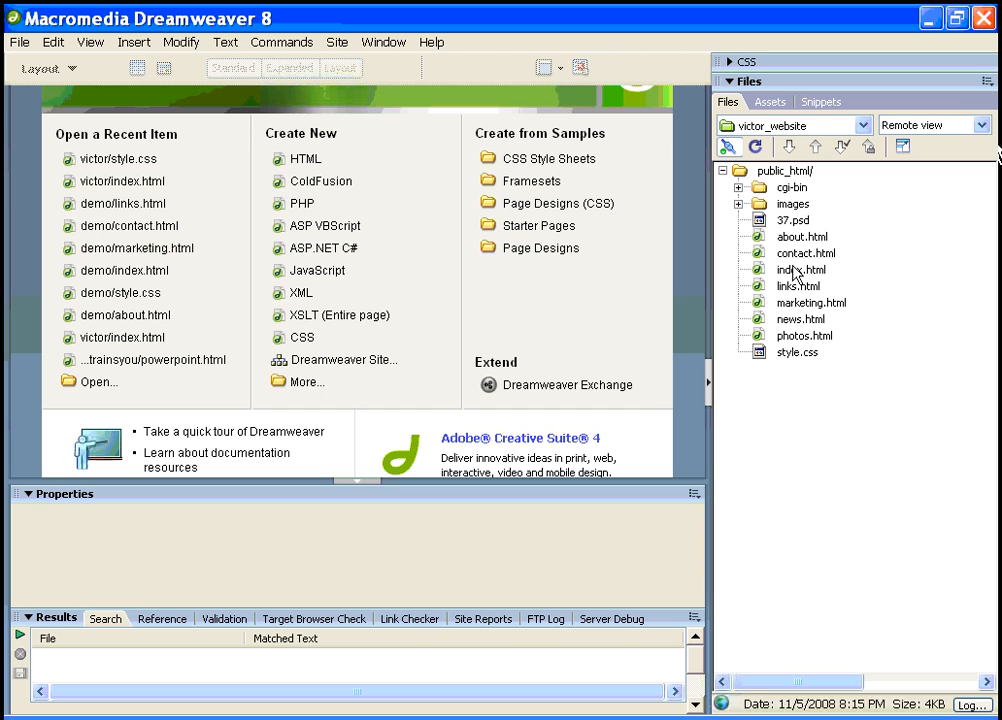
{"action": "left_click", "coordinate": [958, 127]}
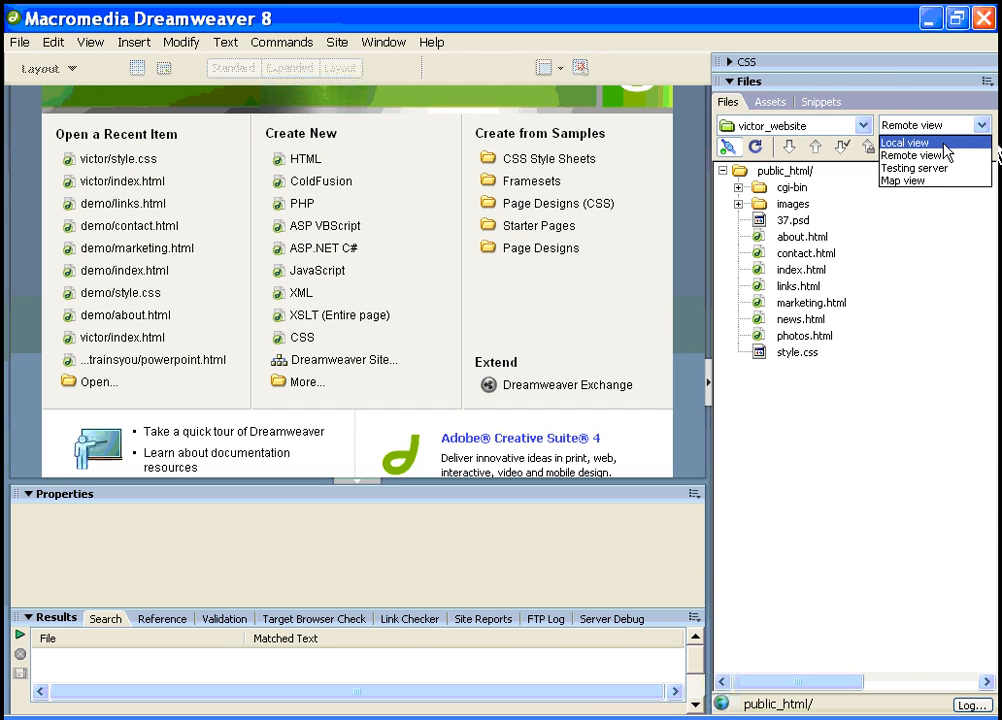
{"action": "left_click", "coordinate": [945, 145]}
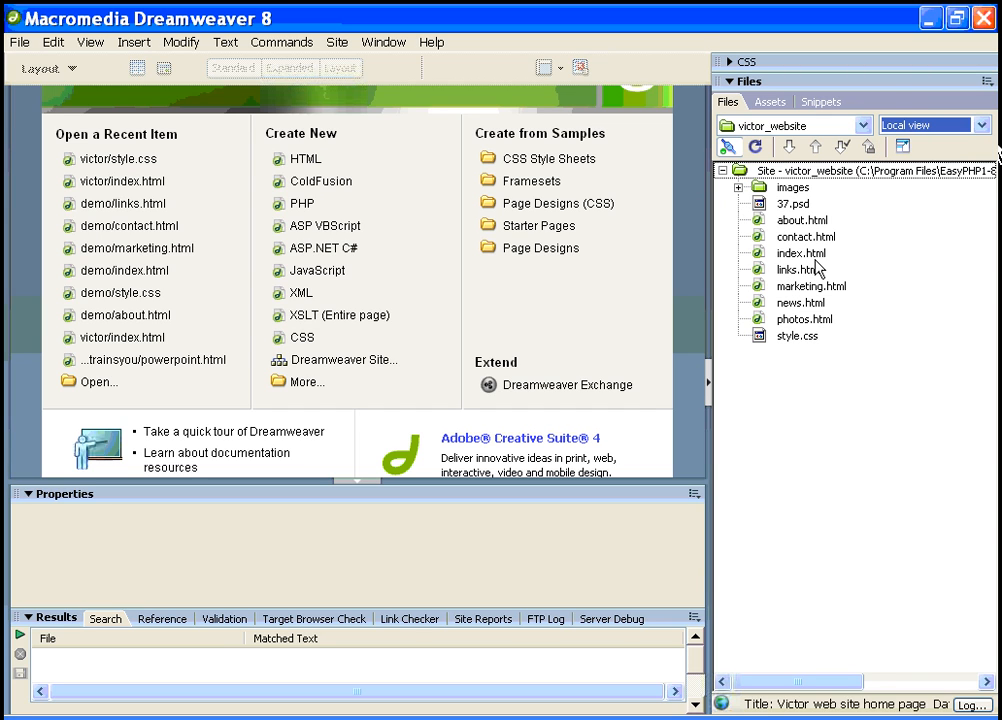
{"action": "left_click", "coordinate": [781, 272]}
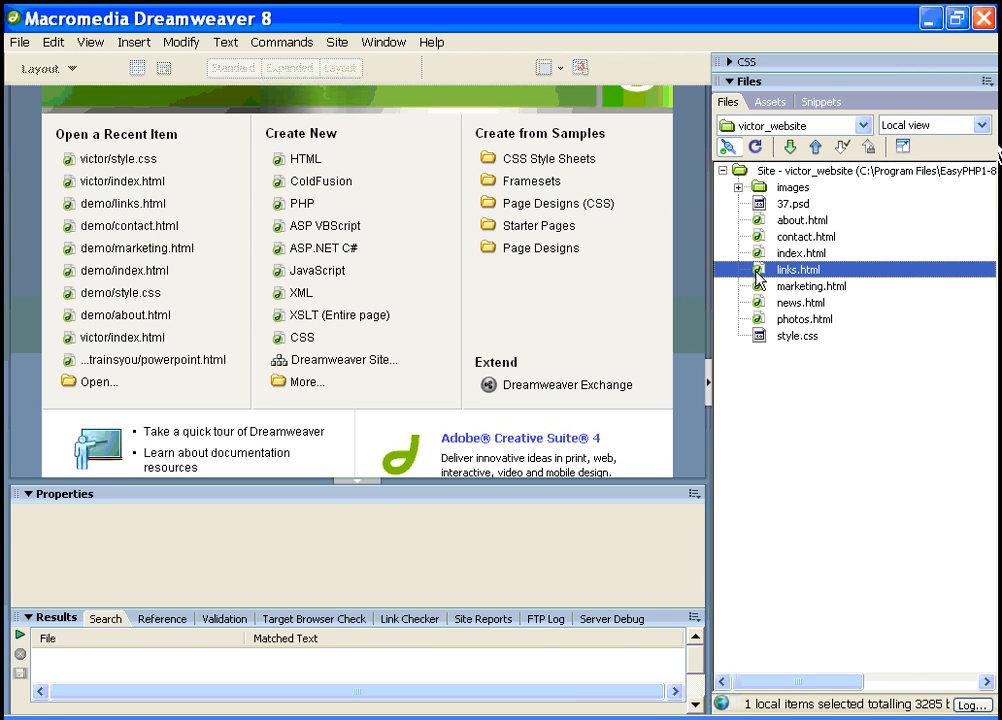
{"action": "double_click", "coordinate": [757, 272]}
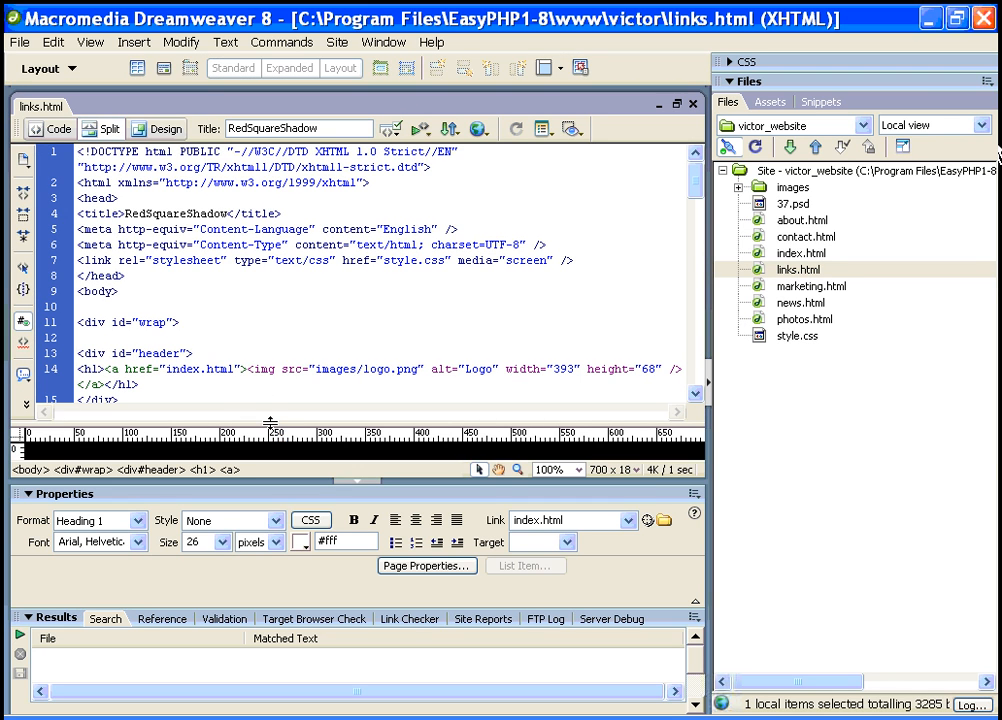
{"action": "left_click_drag", "start_coordinate": [270, 423], "coordinate": [271, 284]}
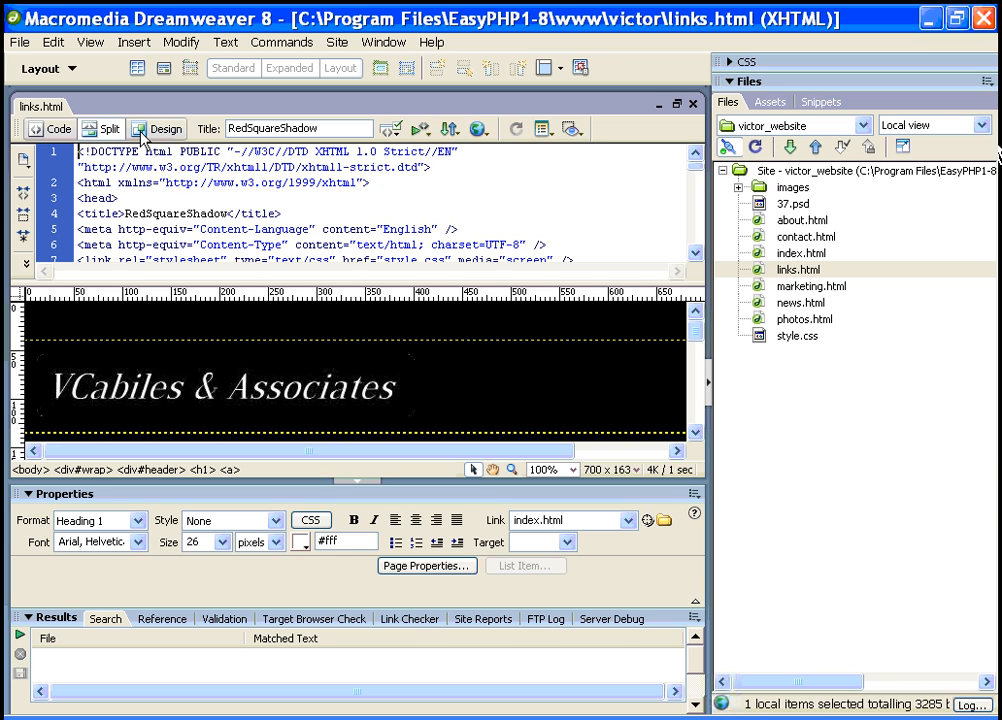
- Replace the first bullet in the links page's article list with "Marketing" and save links.html
{"action": "left_click", "coordinate": [210, 214]}
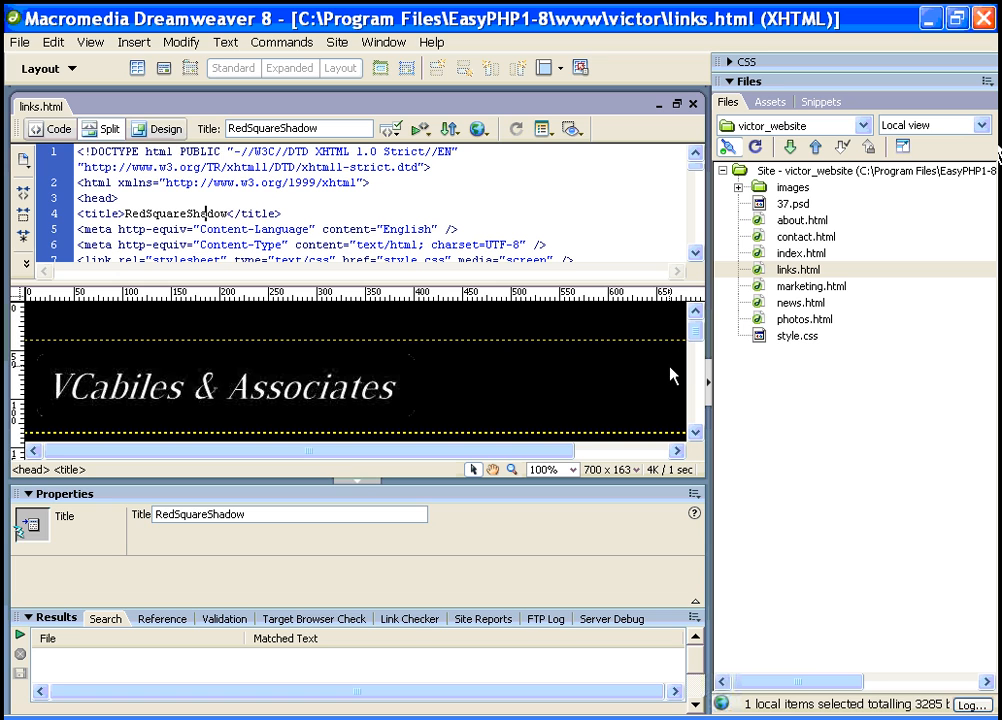
{"action": "left_click_drag", "start_coordinate": [700, 335], "coordinate": [700, 364]}
{"action": "left_click_drag", "start_coordinate": [262, 331], "coordinate": [567, 330]}
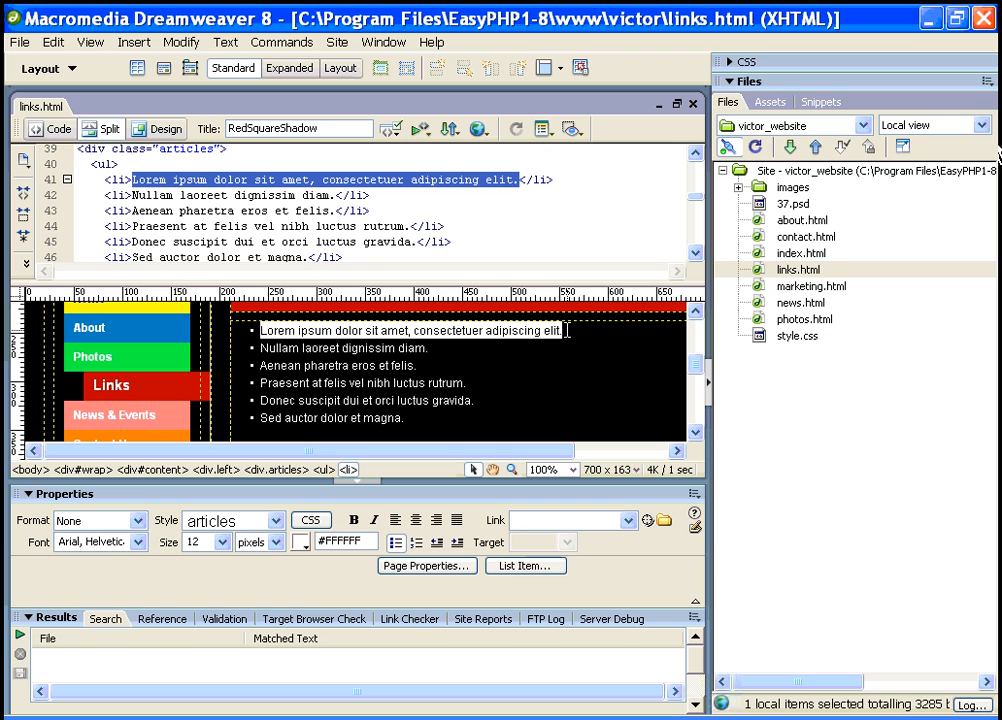
{"action": "type", "text": "MR"}
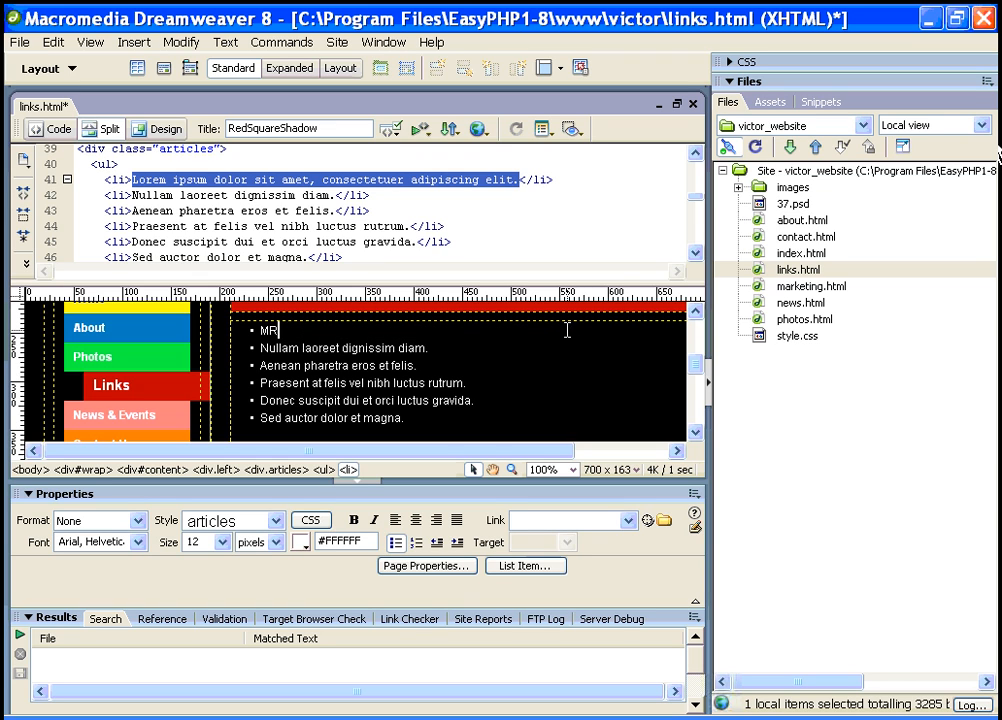
{"action": "key", "text": "BackSpace"}
{"action": "type", "text": "ARKETI"}
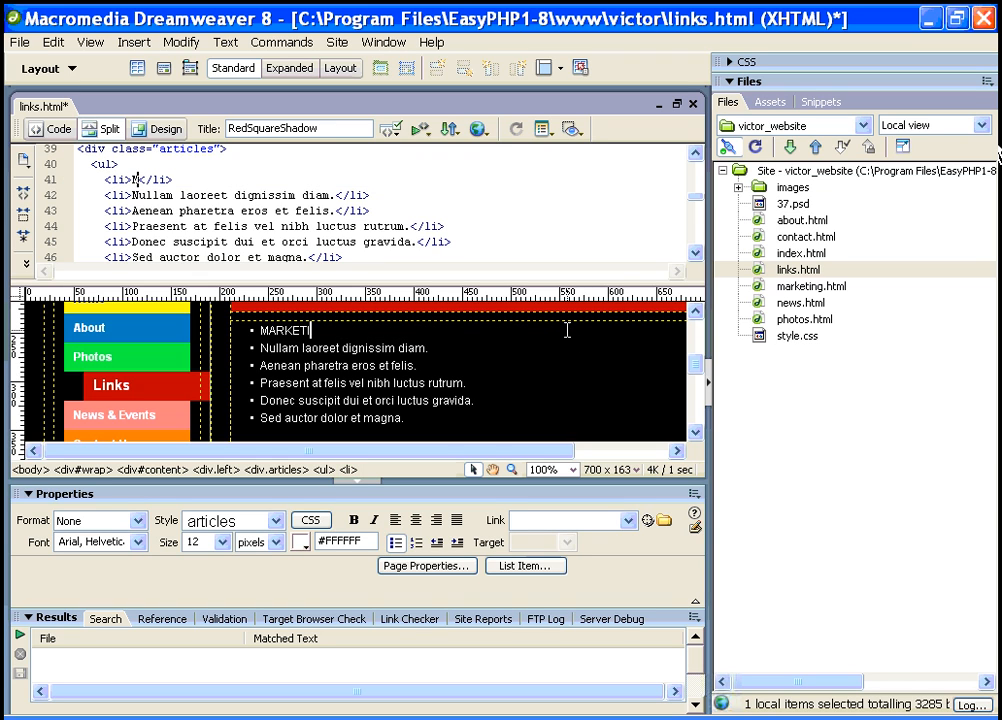
{"action": "key", "text": "BackSpace"}
{"action": "key", "text": "BackSpace"}
{"action": "key", "text": "BackSpace"}
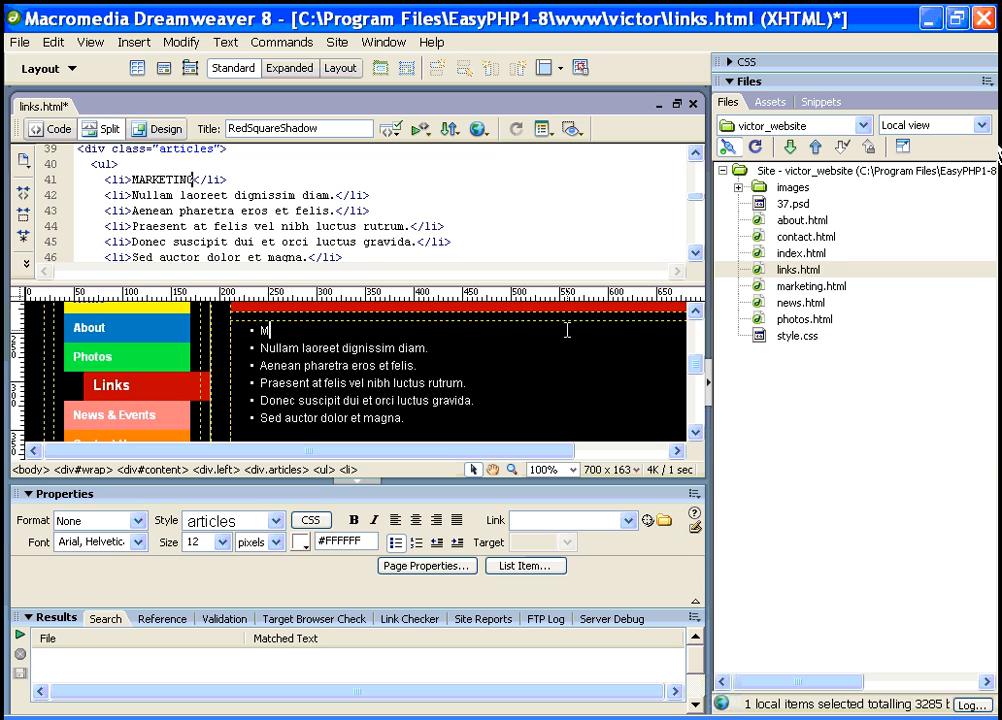
{"action": "type", "text": "arket"}
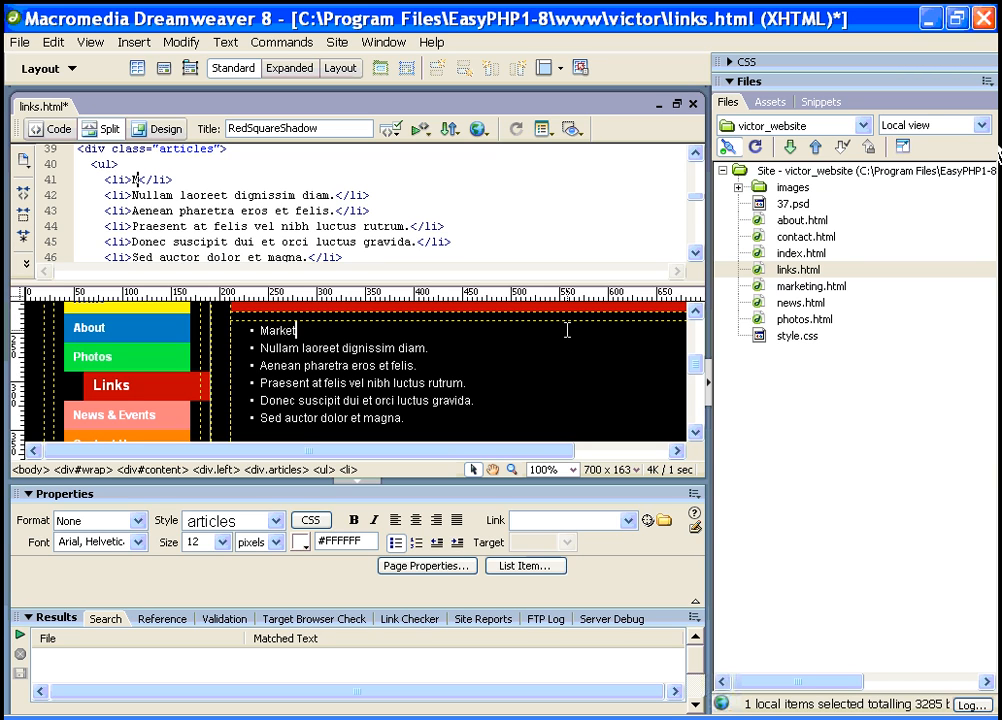
{"action": "type", "text": "ing"}
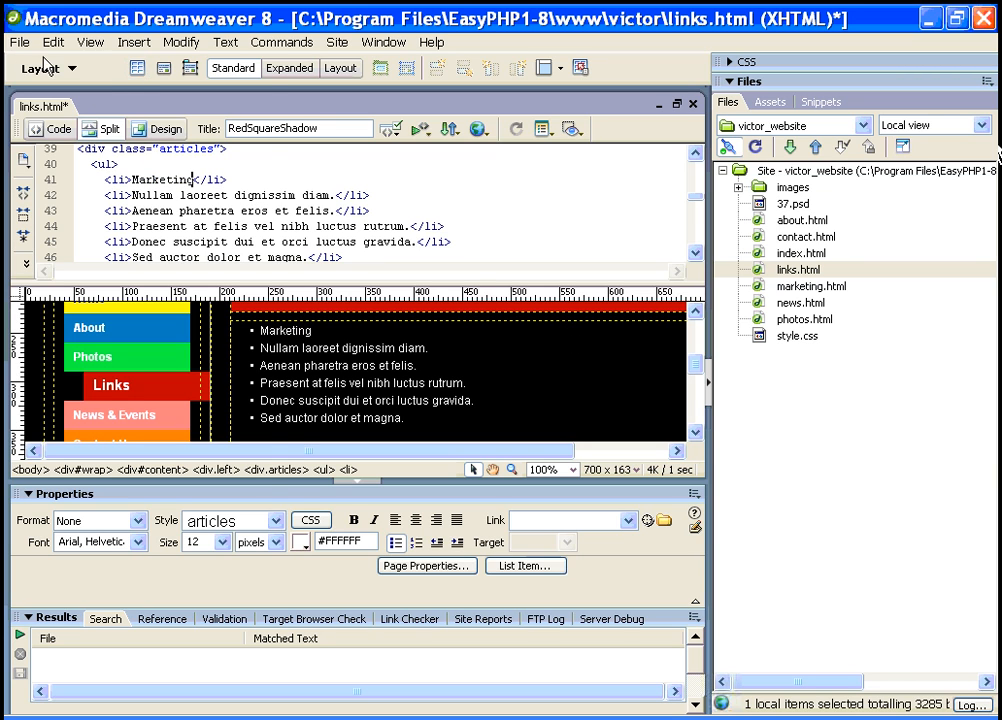
{"action": "left_click", "coordinate": [19, 42]}
{"action": "left_click", "coordinate": [70, 187]}
{"action": "left_click", "coordinate": [340, 347]}
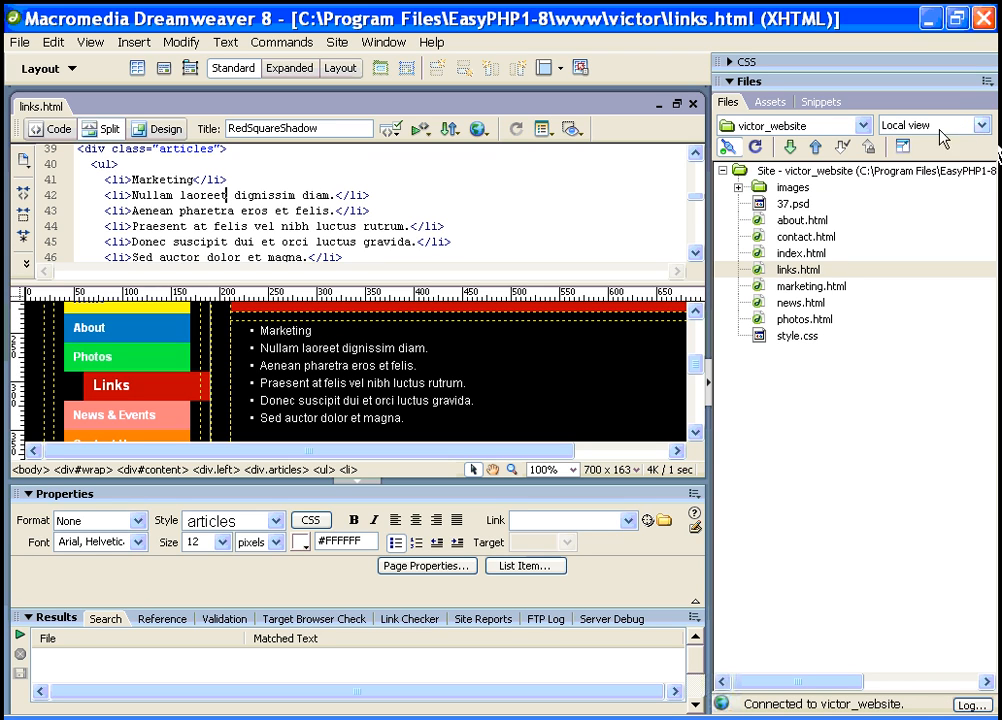
{"action": "double_click", "coordinate": [281, 331]}
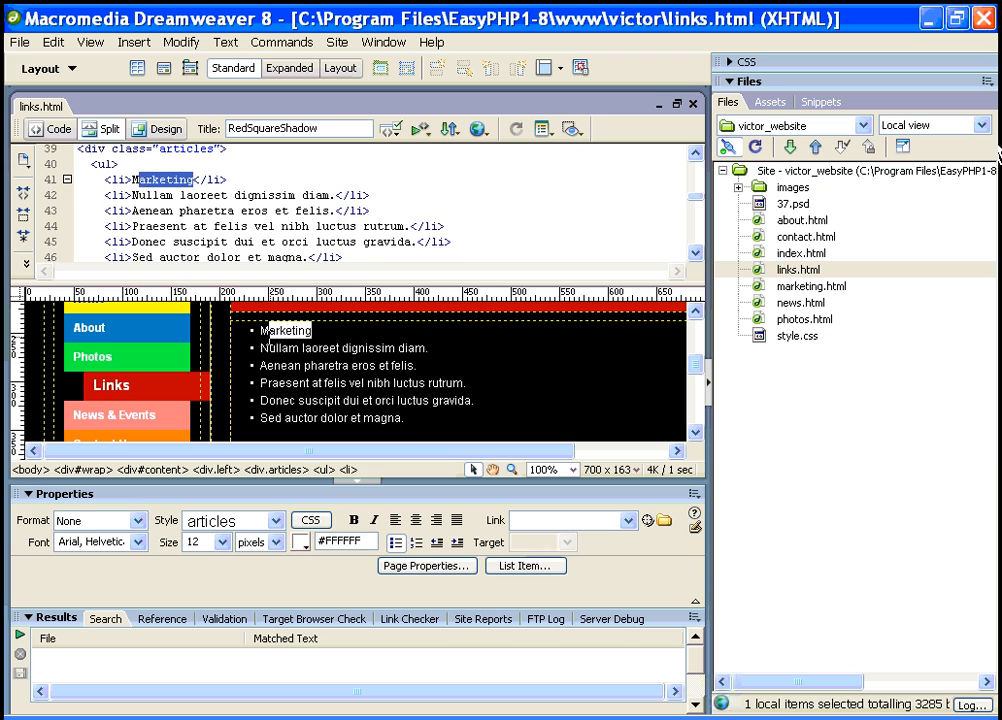
{"action": "left_click", "coordinate": [281, 331]}
{"action": "left_click", "coordinate": [281, 335]}
{"action": "left_click", "coordinate": [310, 335], "text": "shift"}
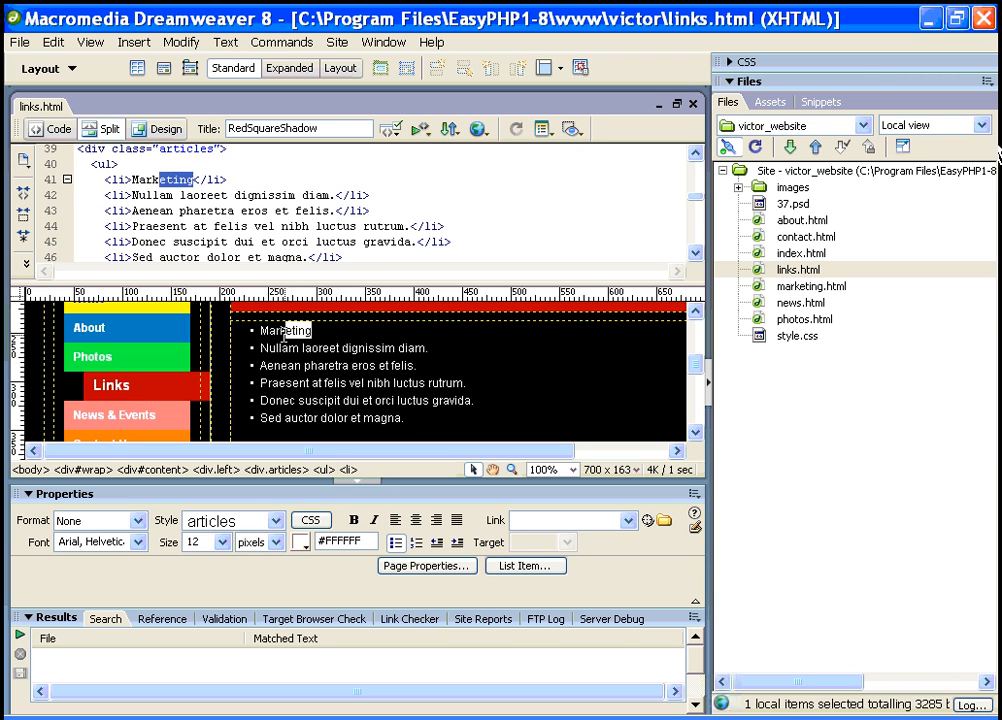
{"action": "left_click", "coordinate": [313, 333]}
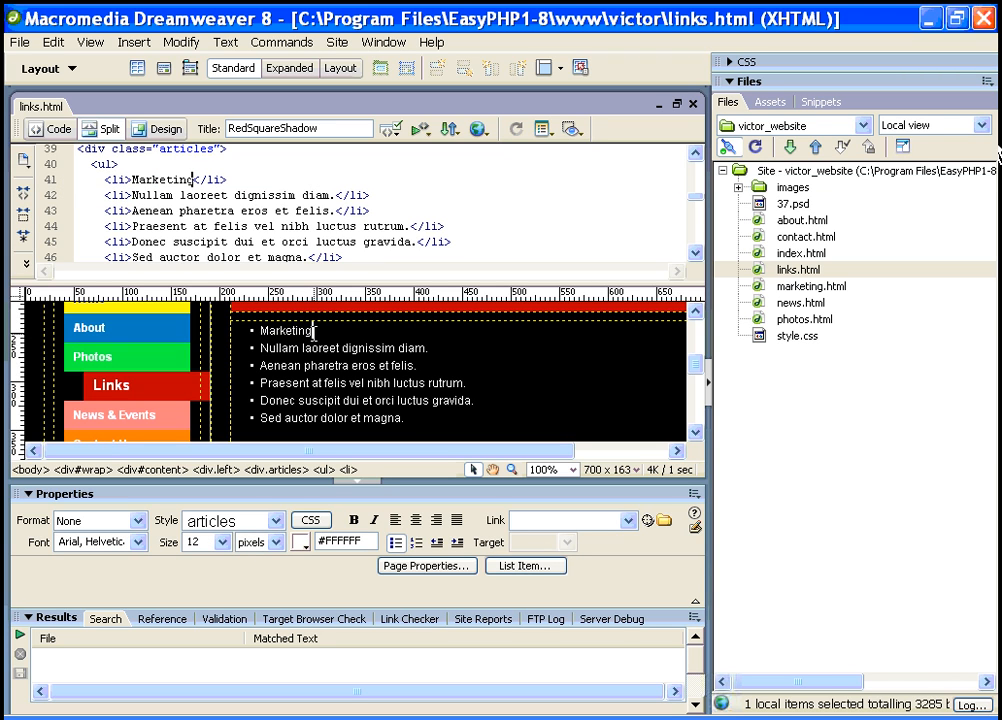
- Put the edited local links.html file on the web server
{"action": "left_click", "coordinate": [760, 272]}
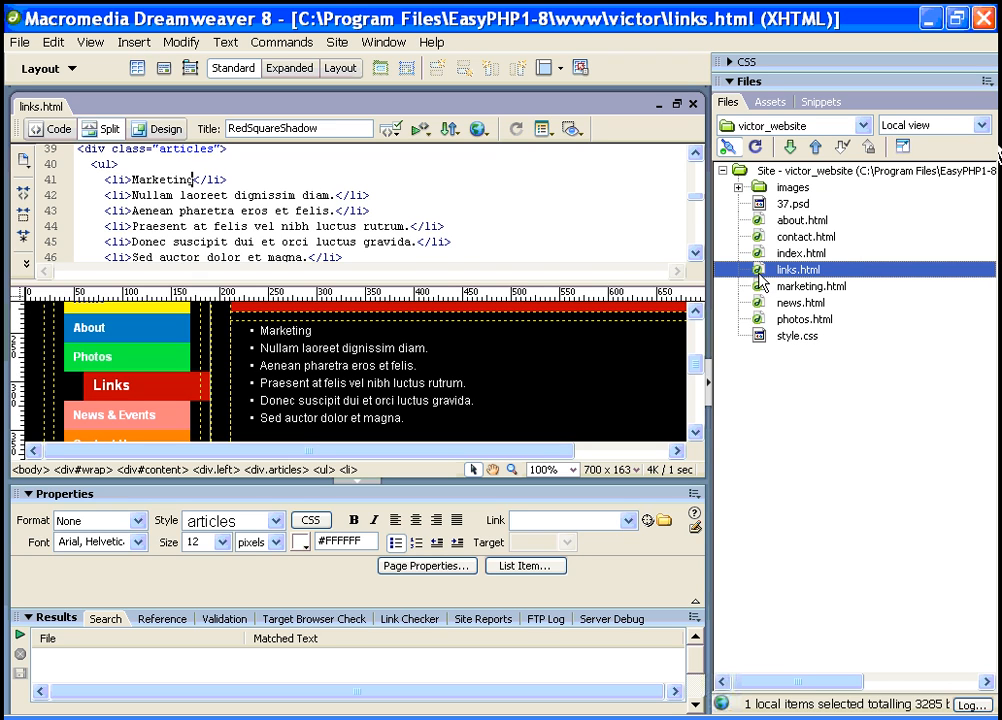
{"action": "right_click", "coordinate": [758, 276]}
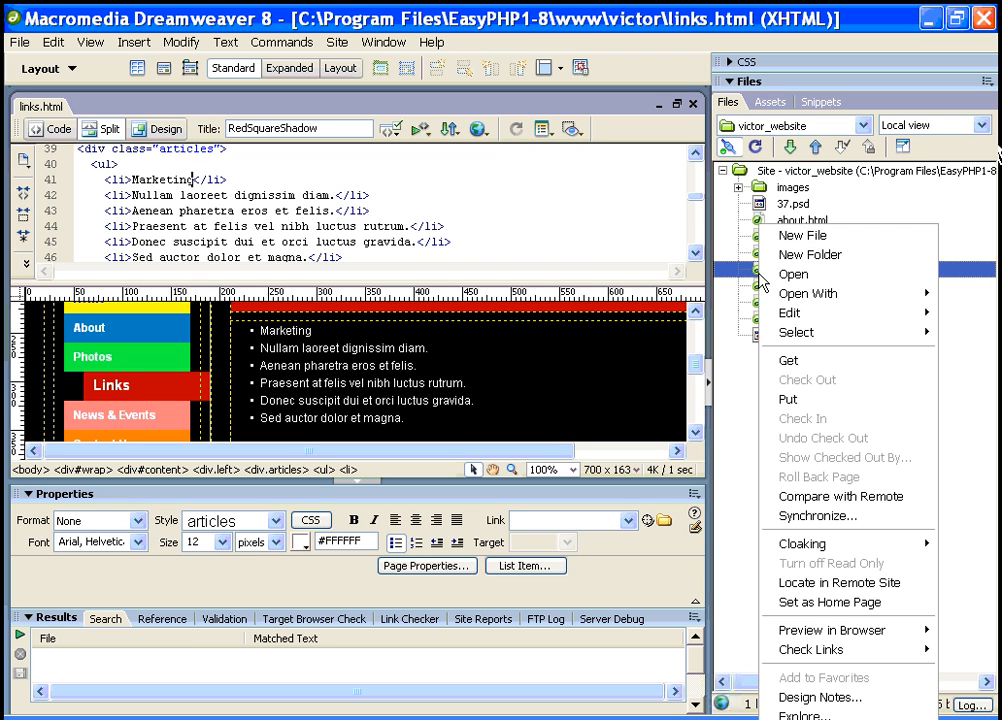
{"action": "left_click", "coordinate": [790, 400]}
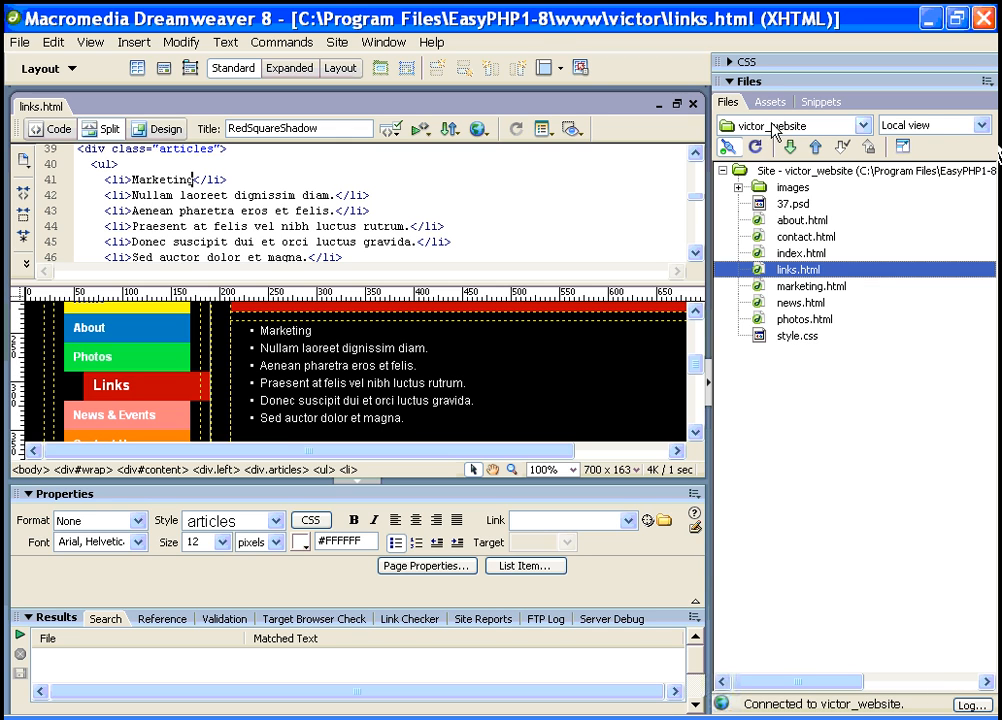
- Edit the victor_website definition's remote info so files upload to the server automatically on save
{"action": "left_click", "coordinate": [338, 44]}
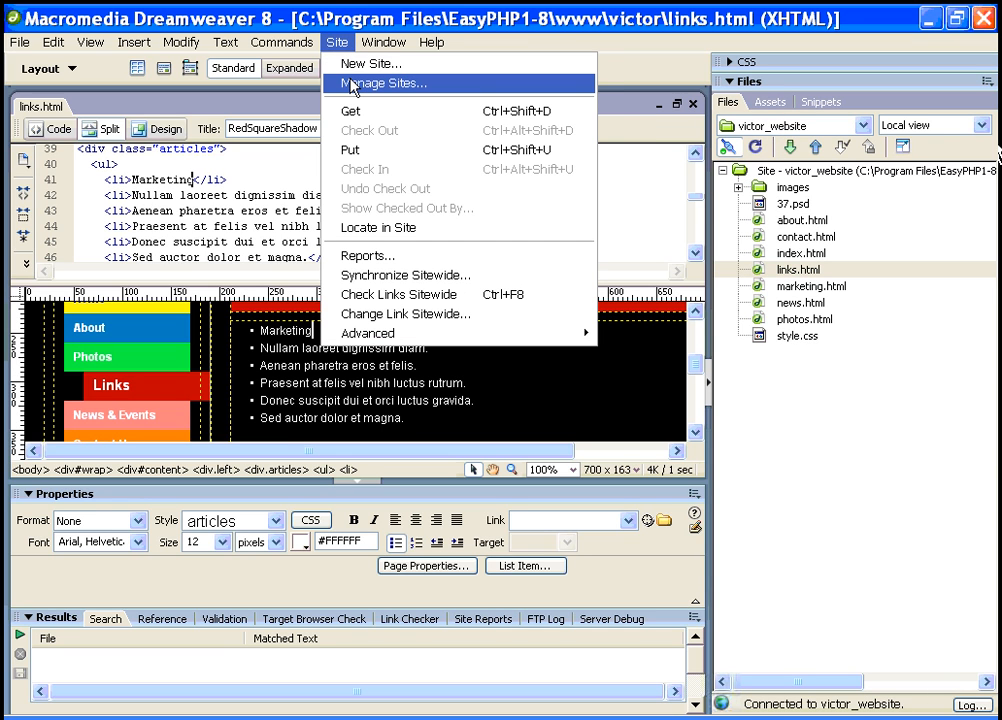
{"action": "left_click", "coordinate": [352, 86]}
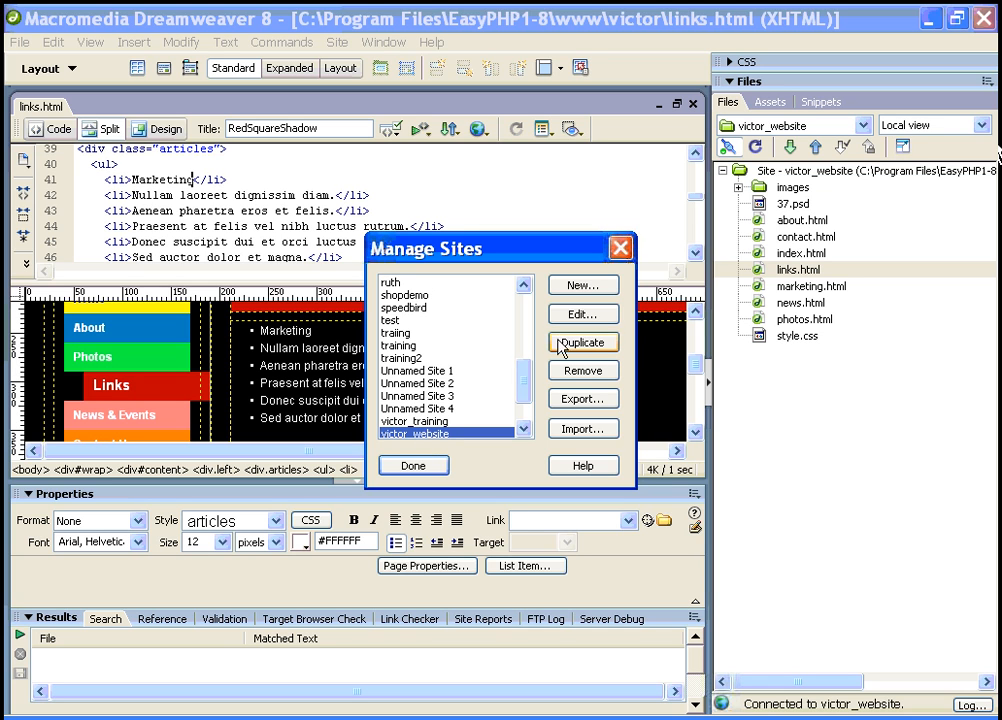
{"action": "left_click", "coordinate": [581, 318]}
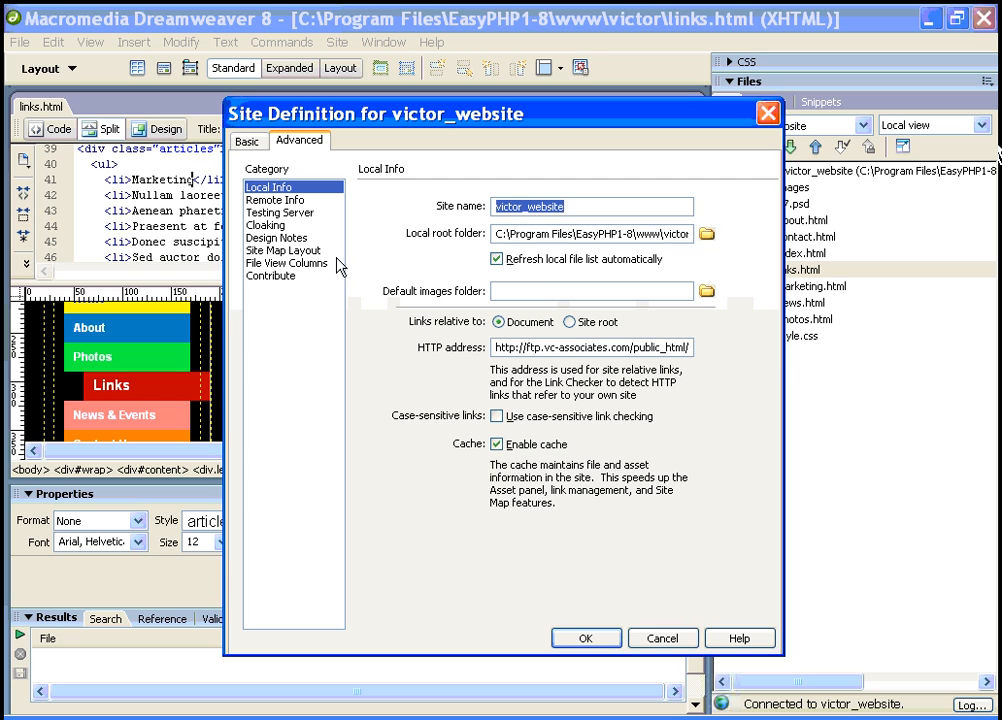
{"action": "left_click", "coordinate": [274, 200]}
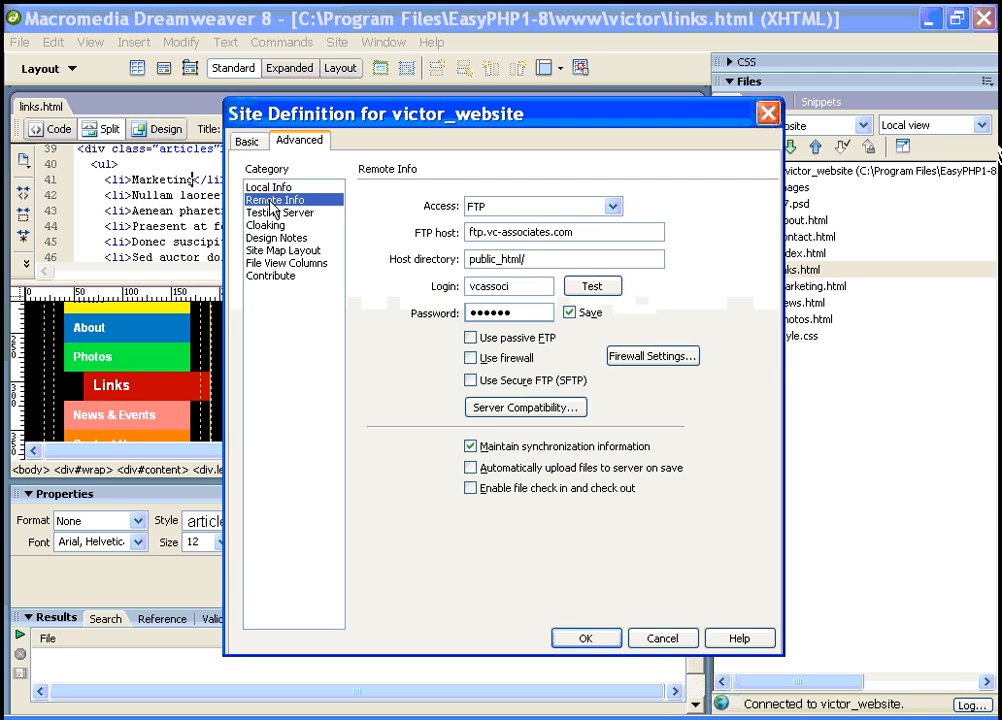
{"action": "left_click", "coordinate": [472, 469]}
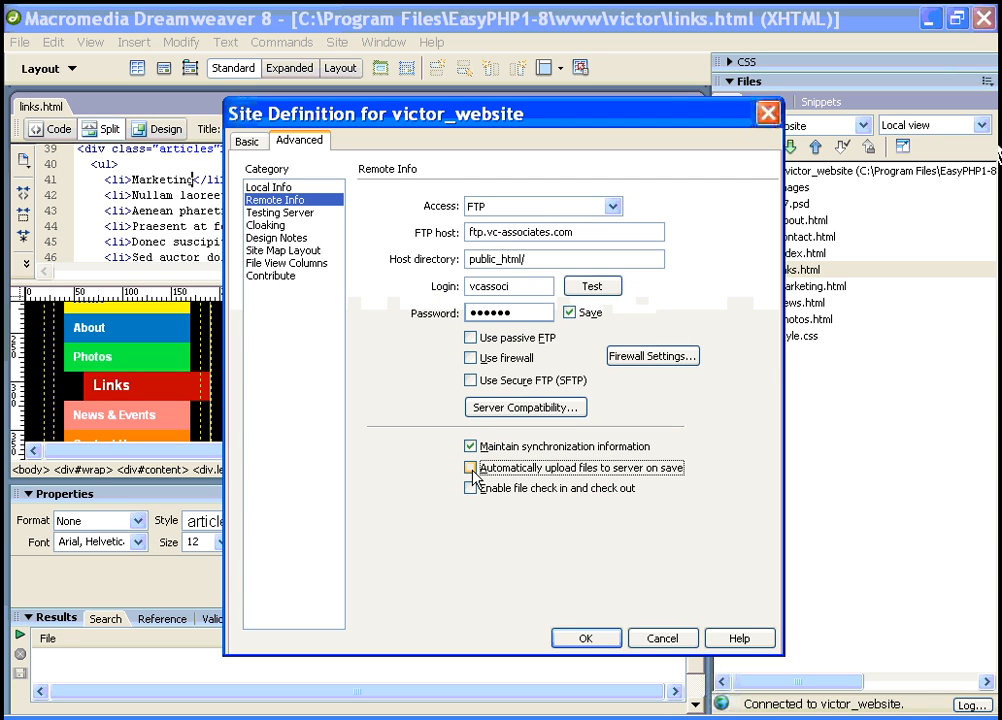
{"action": "left_click", "coordinate": [586, 640]}
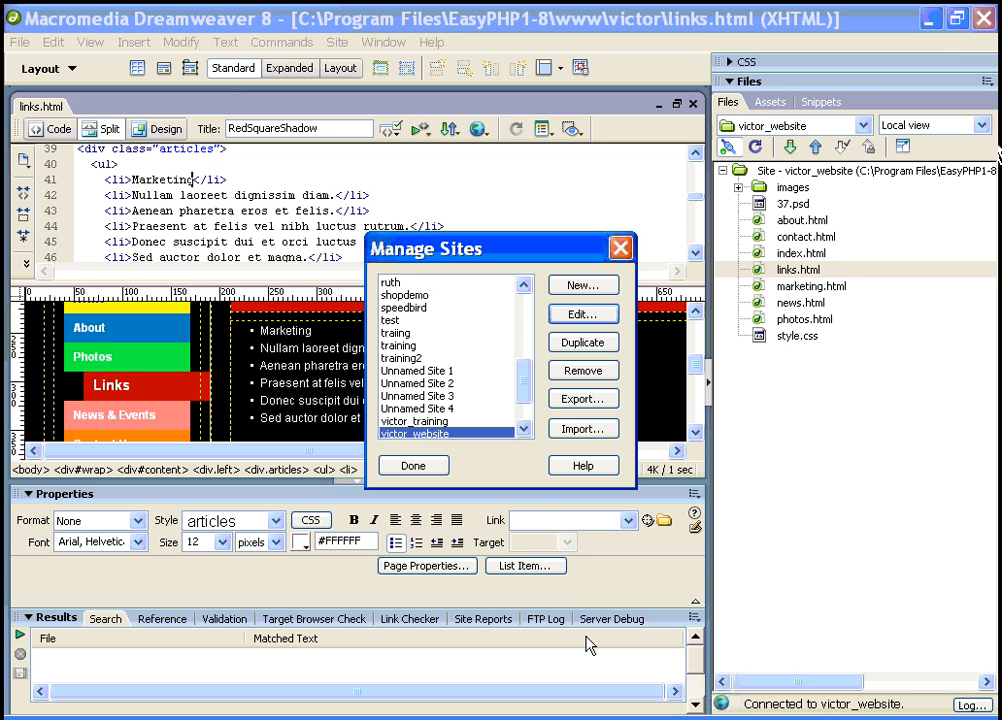
{"action": "left_click", "coordinate": [411, 467]}
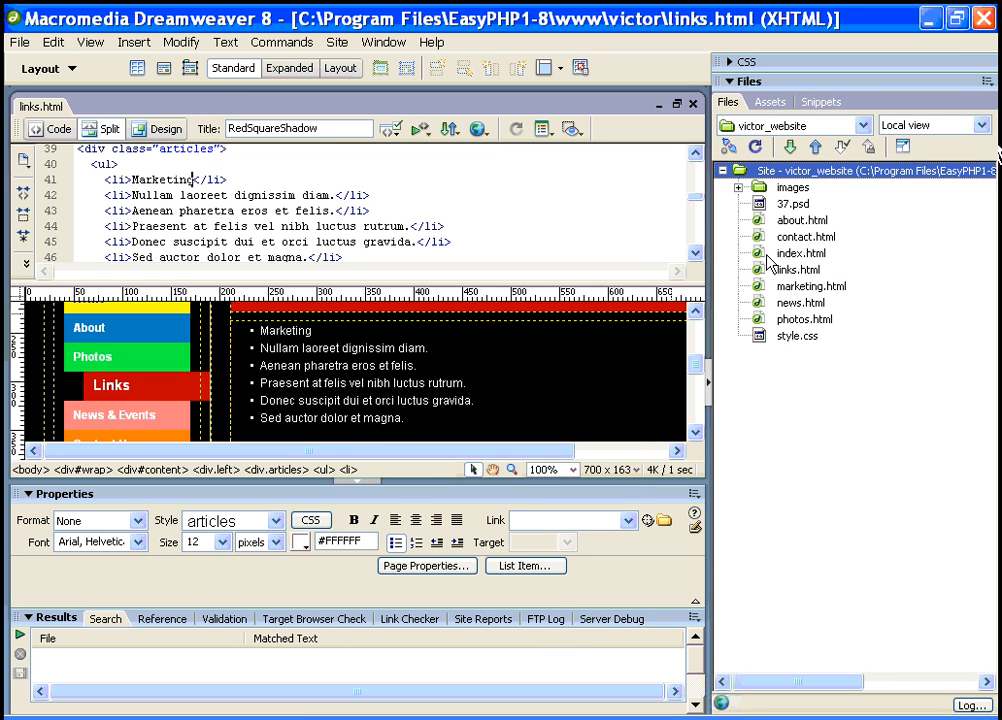
- Replace the second bullet, "Nullam laoreet dignissim diam.", with "Sales" and save links.html
{"action": "left_click", "coordinate": [370, 348]}
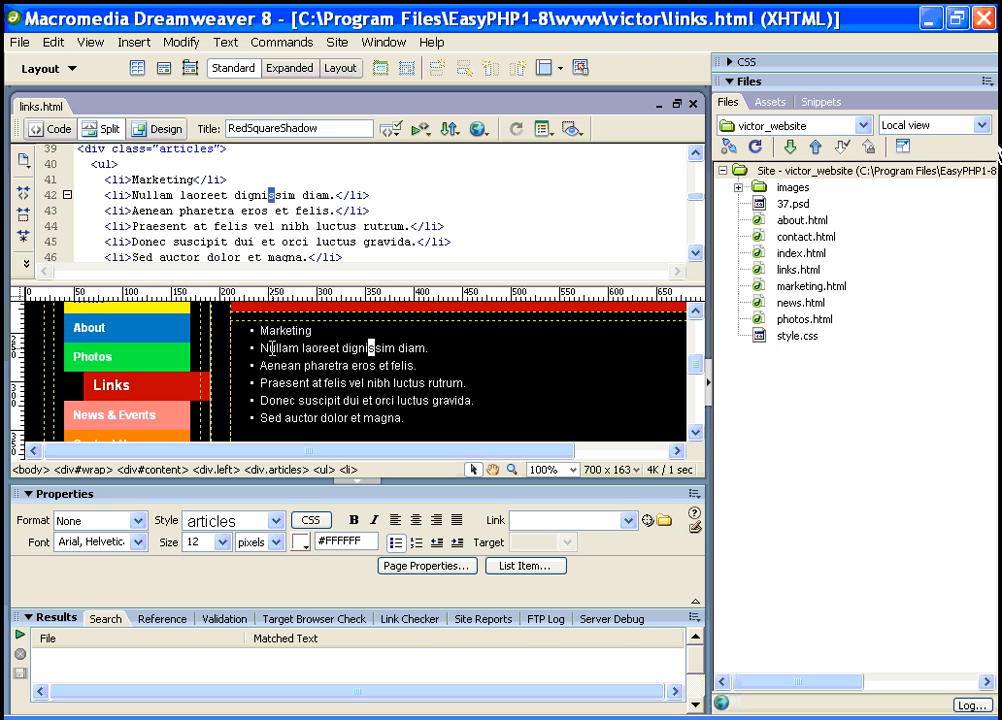
{"action": "left_click_drag", "start_coordinate": [262, 348], "coordinate": [432, 348]}
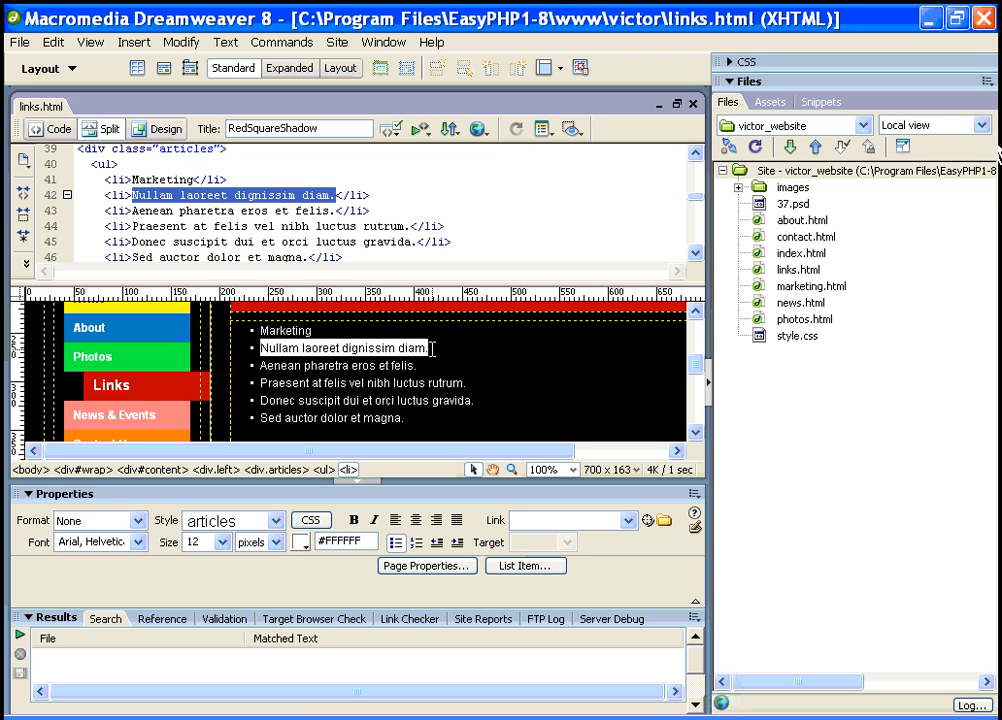
{"action": "type", "text": "S"}
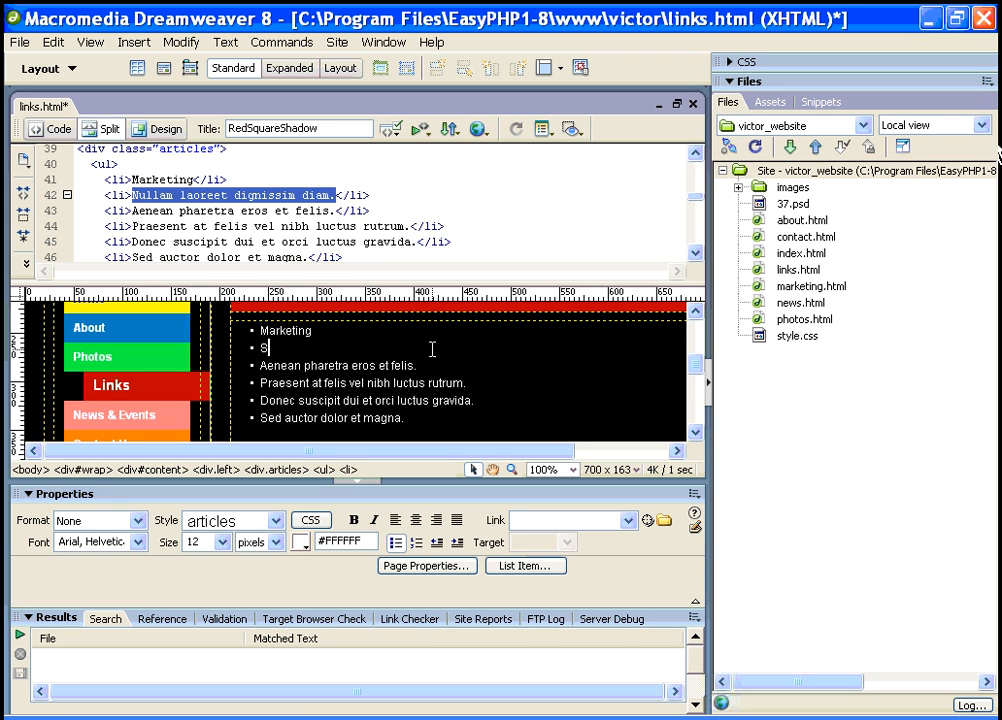
{"action": "type", "text": "ALales"}
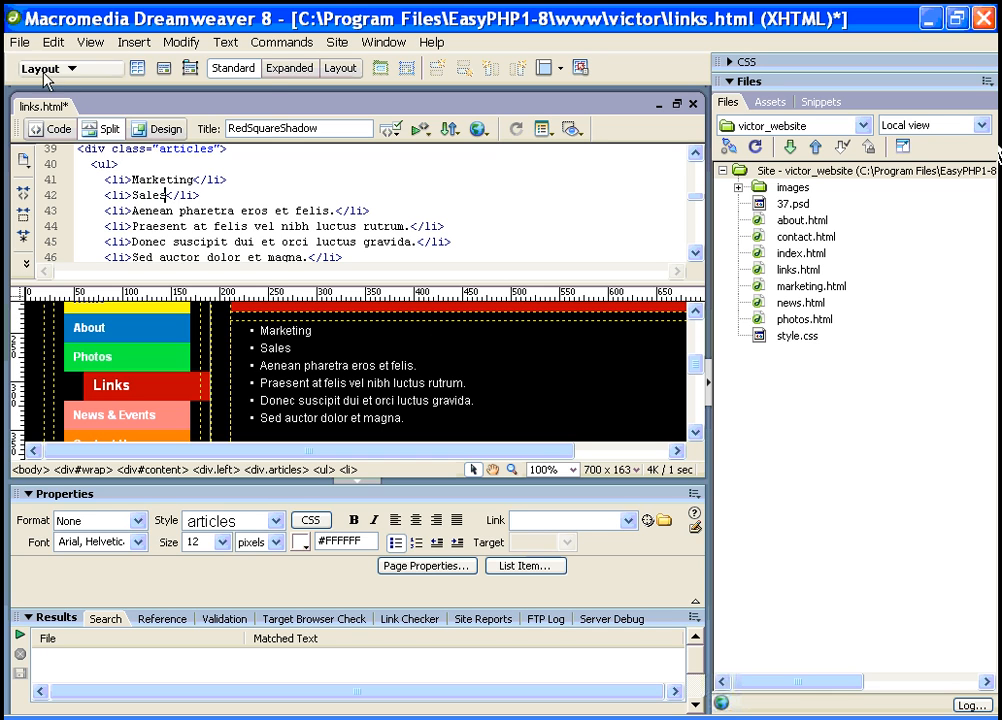
{"action": "left_click", "coordinate": [19, 42]}
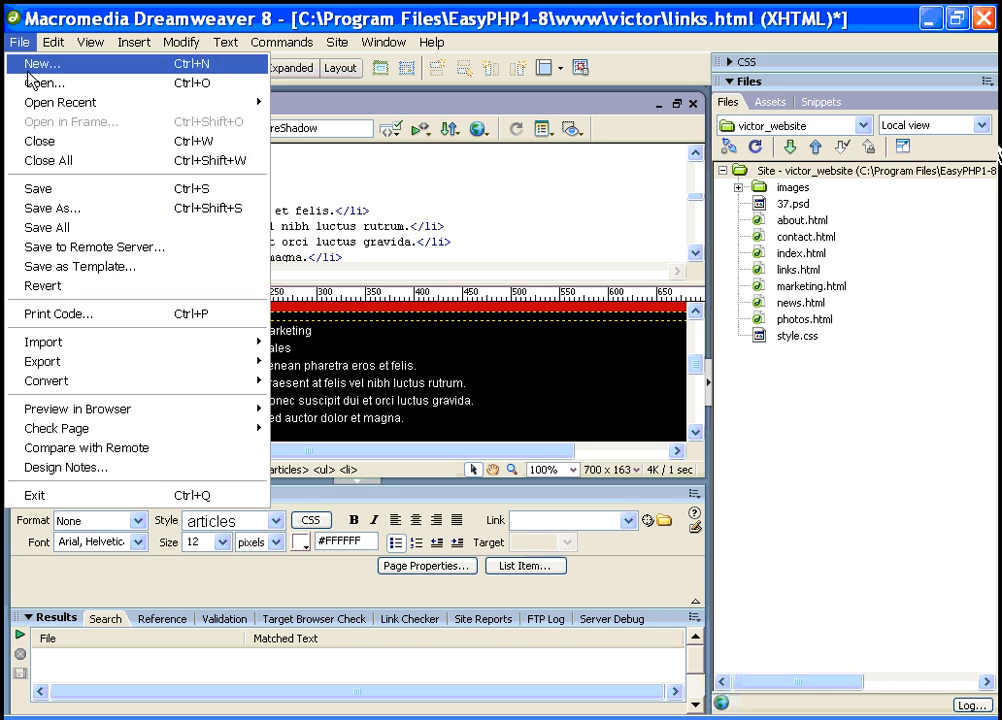
{"action": "left_click", "coordinate": [44, 189]}
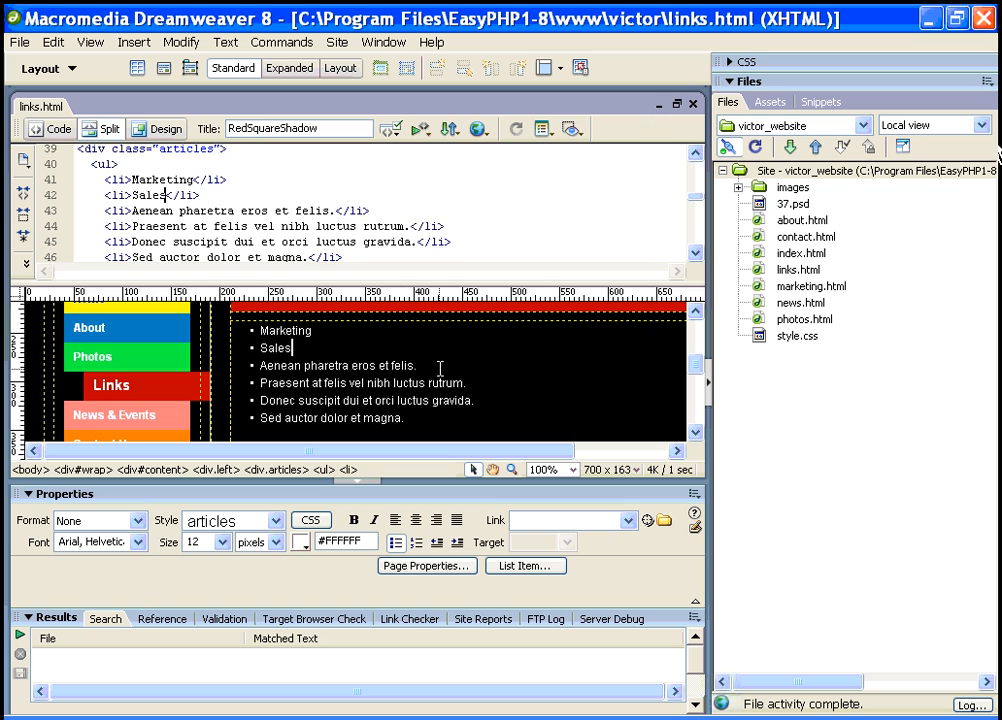
{"action": "left_click_drag", "start_coordinate": [432, 369], "coordinate": [262, 368]}
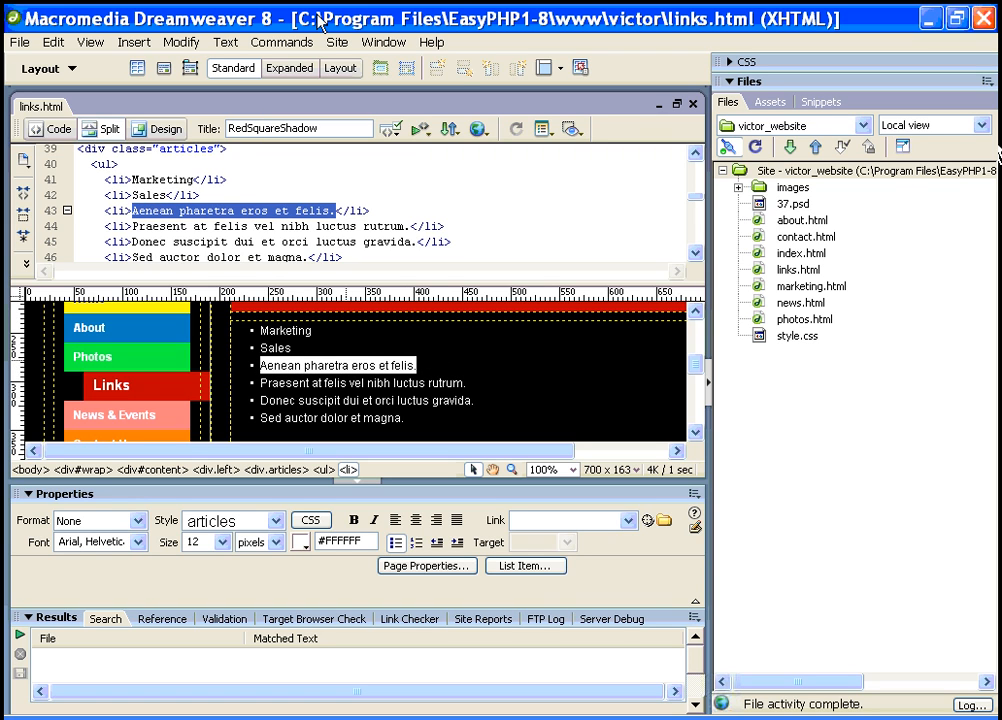
{"action": "left_click", "coordinate": [490, 364]}
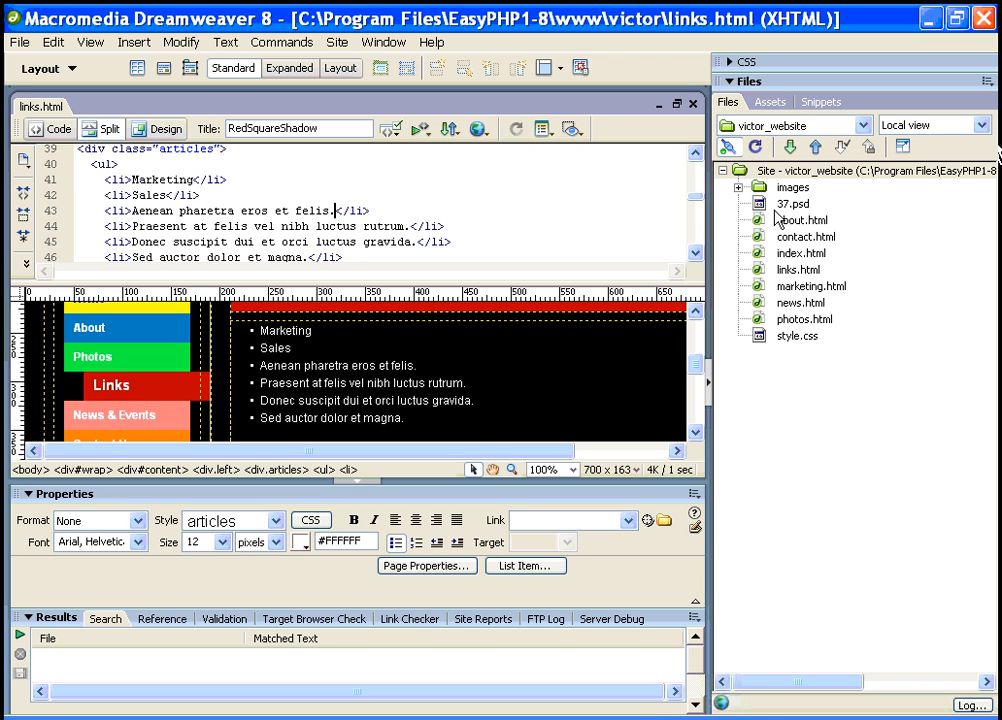
{"action": "left_click", "coordinate": [762, 170]}
{"action": "right_click", "coordinate": [765, 170]}
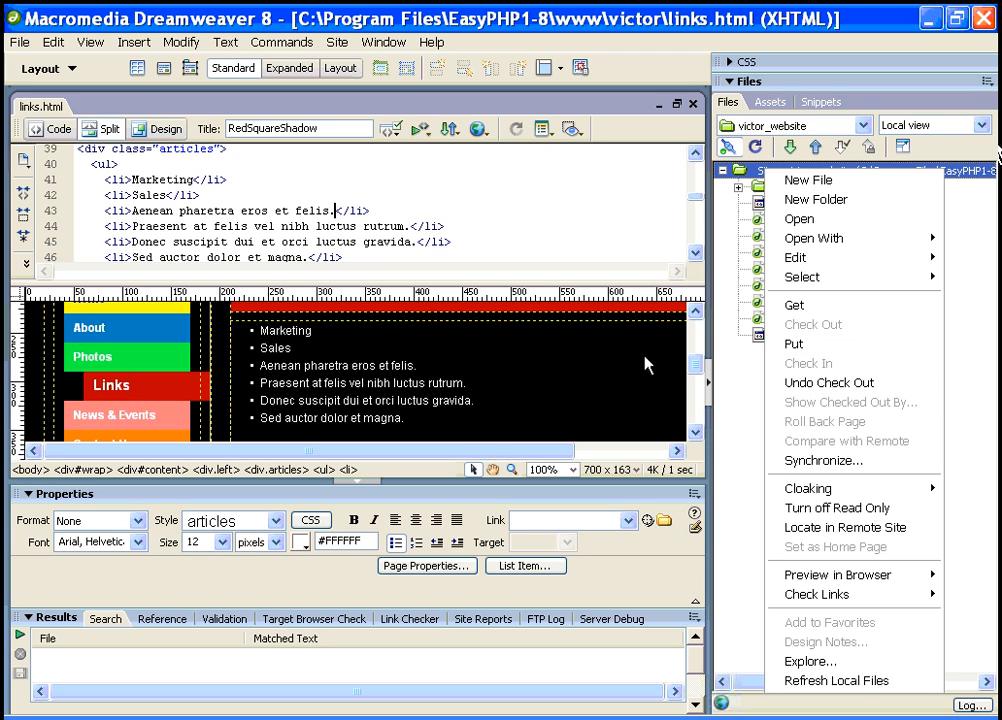
{"action": "left_click", "coordinate": [573, 365]}
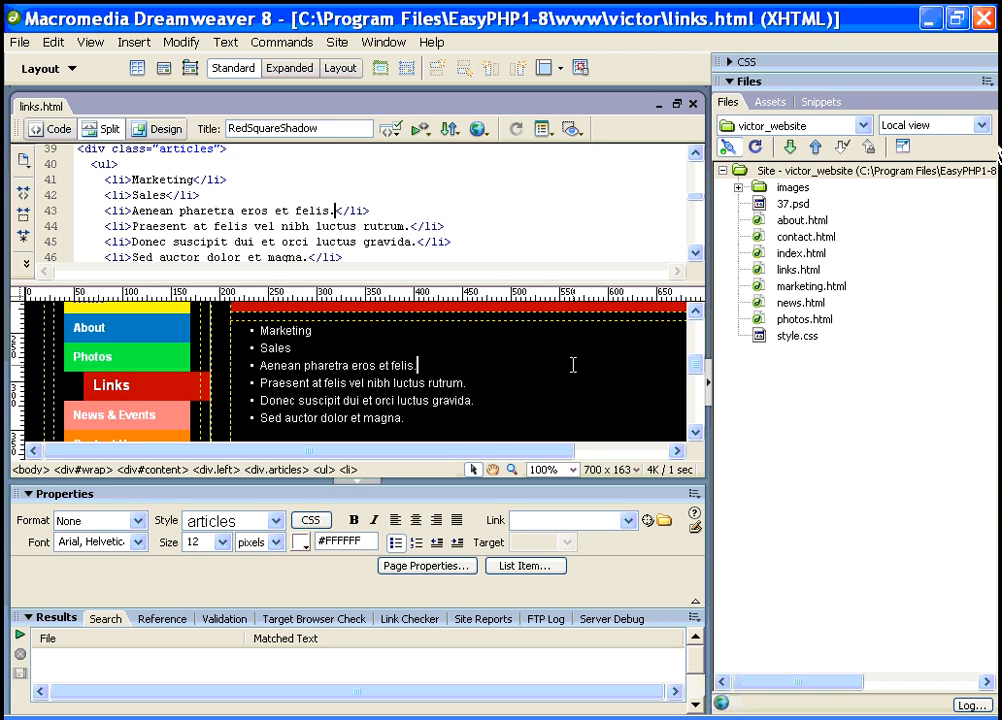